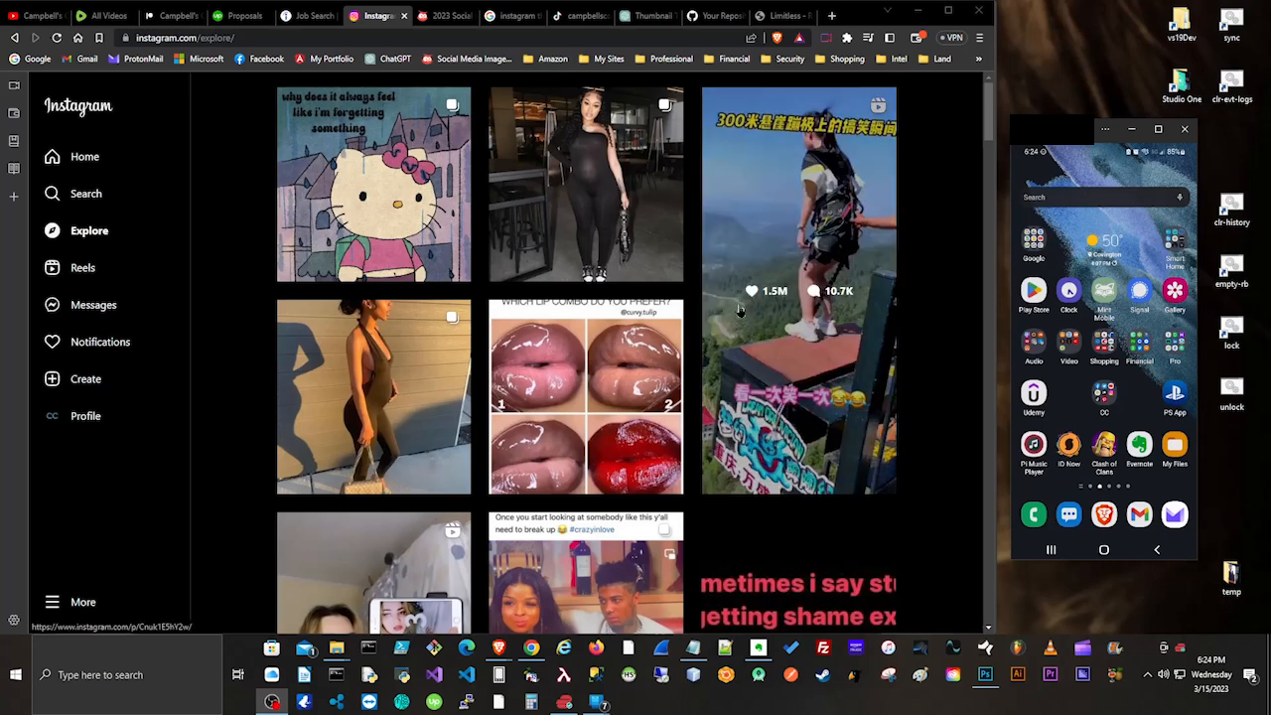
Step: Browse the post thumbnails on Instagram's Explore page to compare their cover images
{"action": "scroll", "coordinate": [734, 313], "scroll_direction": "down", "scroll_amount": 3}
{"action": "scroll", "coordinate": [730, 315], "scroll_direction": "down", "scroll_amount": 2}
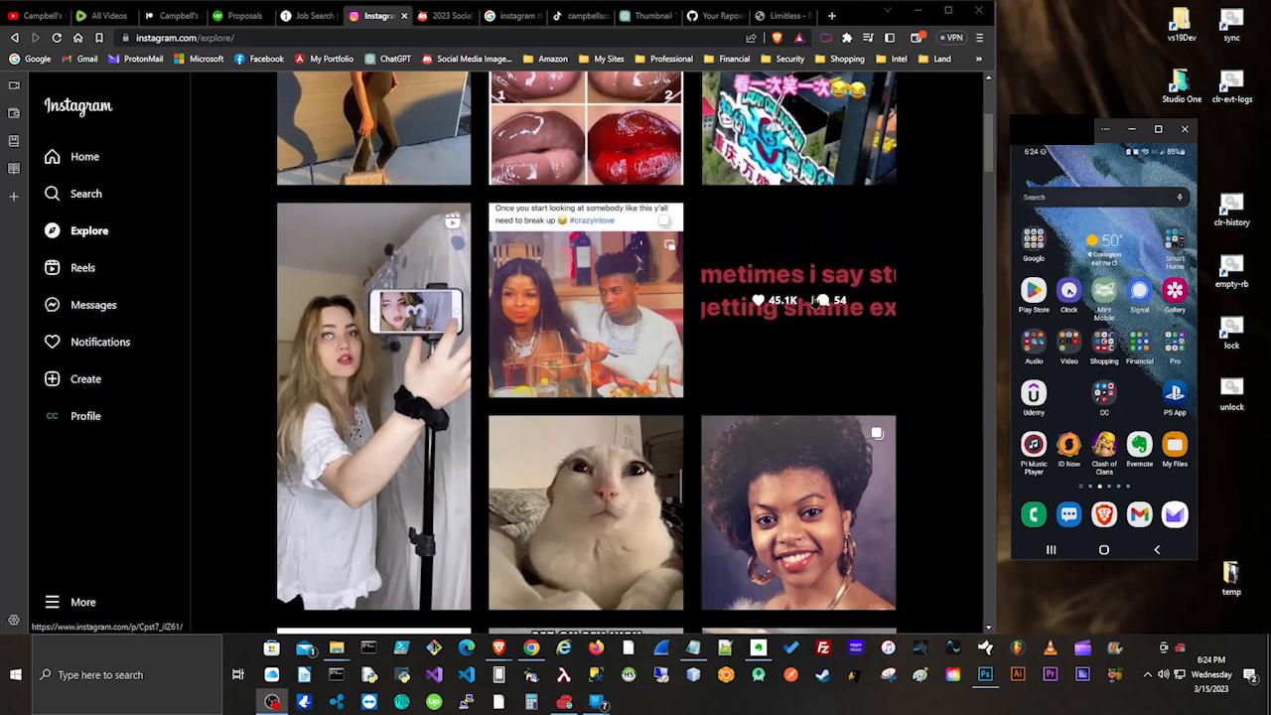
{"action": "scroll", "coordinate": [824, 308], "scroll_direction": "down", "scroll_amount": 4}
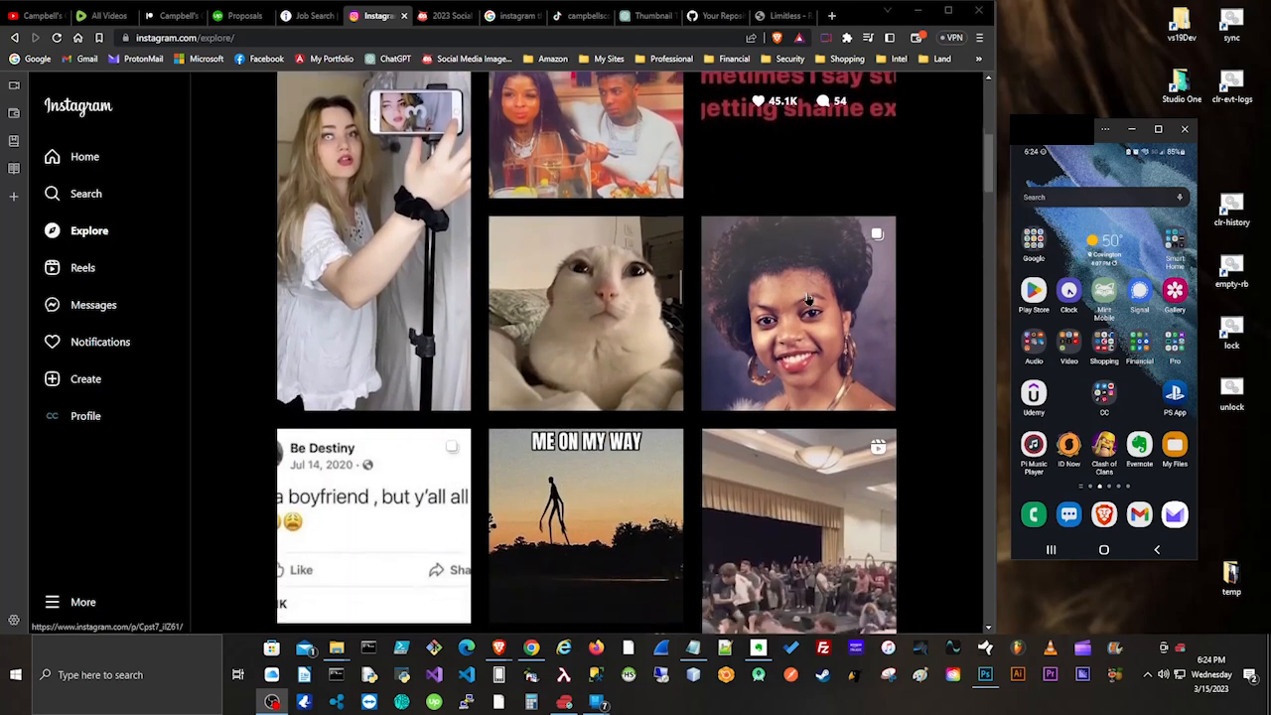
{"action": "scroll", "coordinate": [808, 298], "scroll_direction": "down", "scroll_amount": 1}
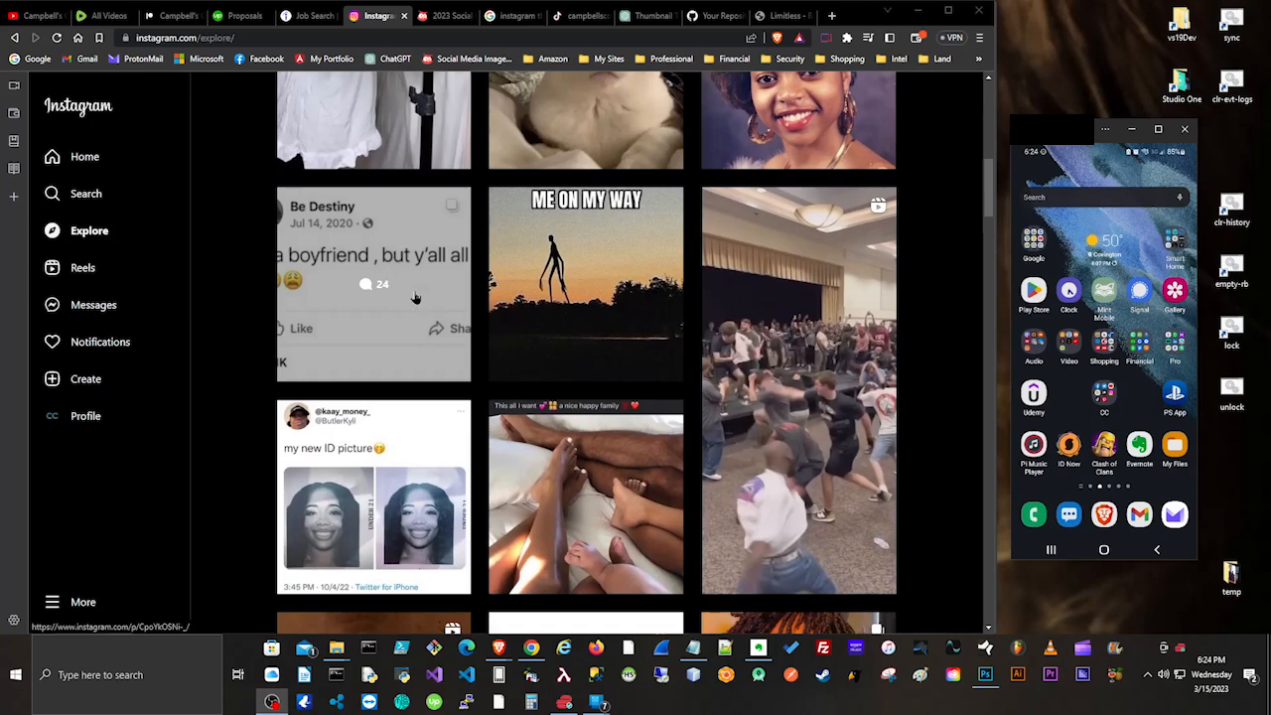
{"action": "scroll", "coordinate": [362, 294], "scroll_direction": "down", "scroll_amount": 5}
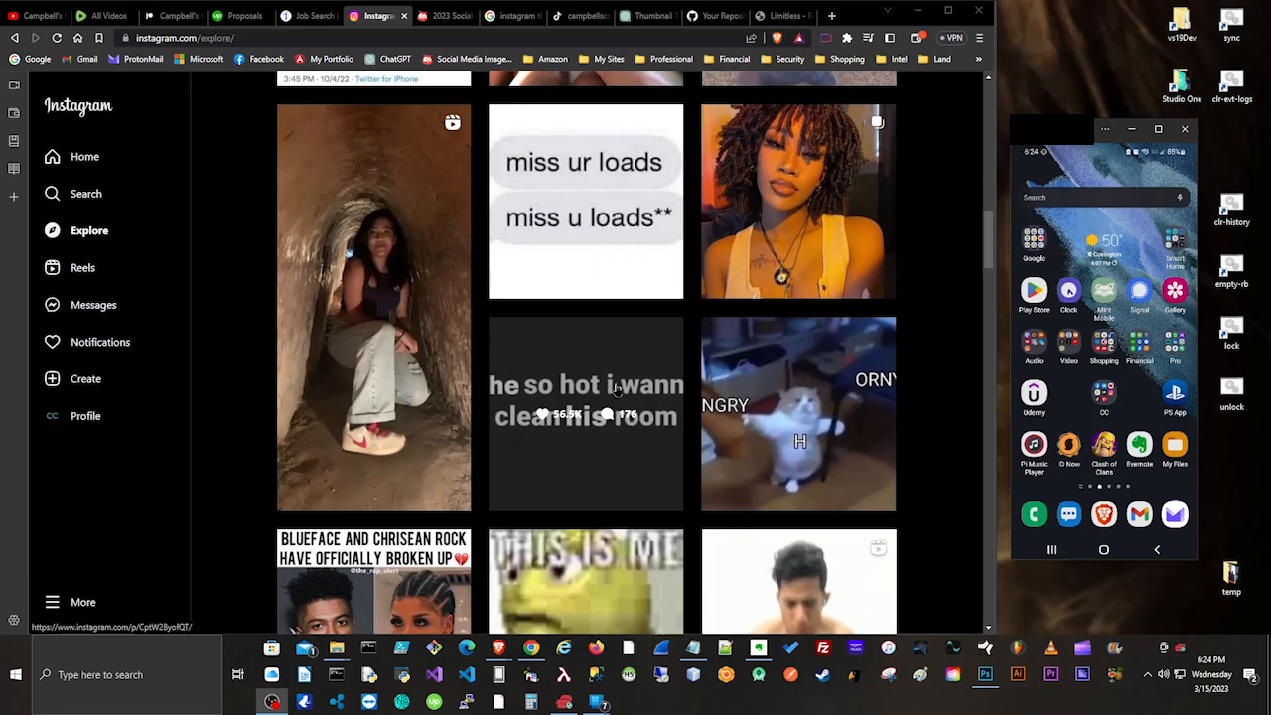
{"action": "scroll", "coordinate": [624, 416], "scroll_direction": "up", "scroll_amount": 3}
{"action": "scroll", "coordinate": [615, 392], "scroll_direction": "up", "scroll_amount": 6}
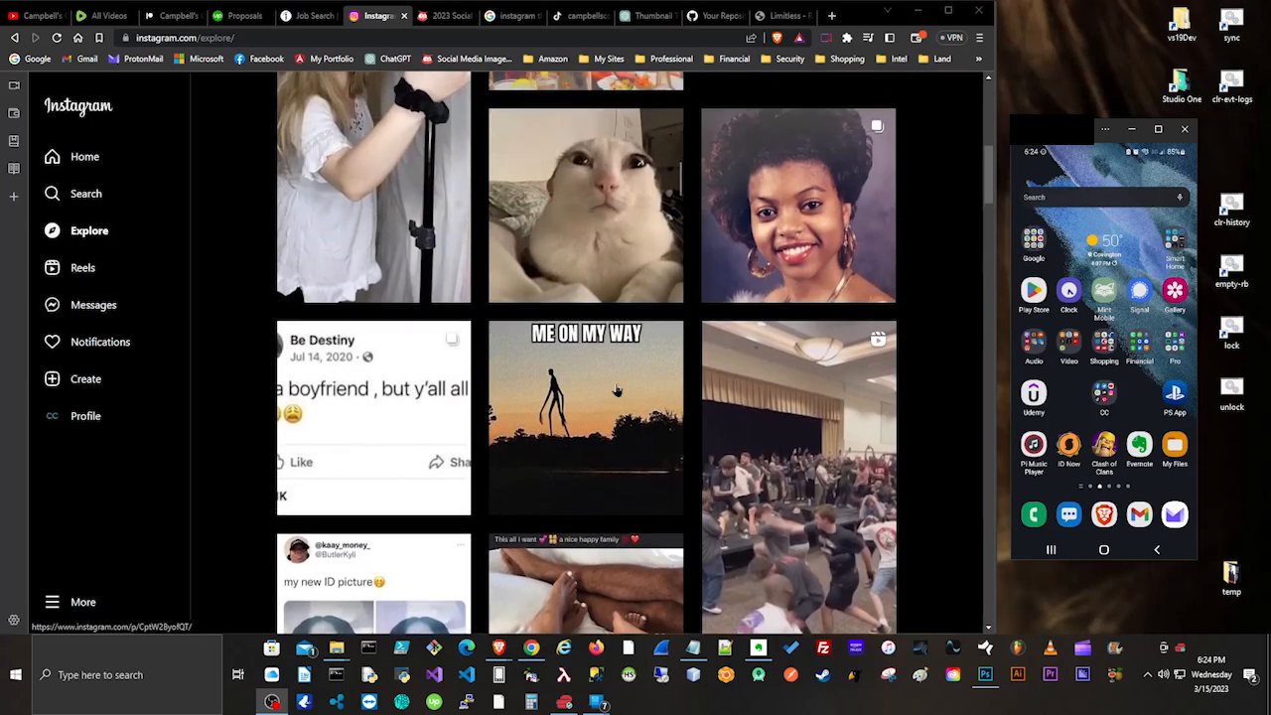
{"action": "scroll", "coordinate": [617, 390], "scroll_direction": "up", "scroll_amount": 3}
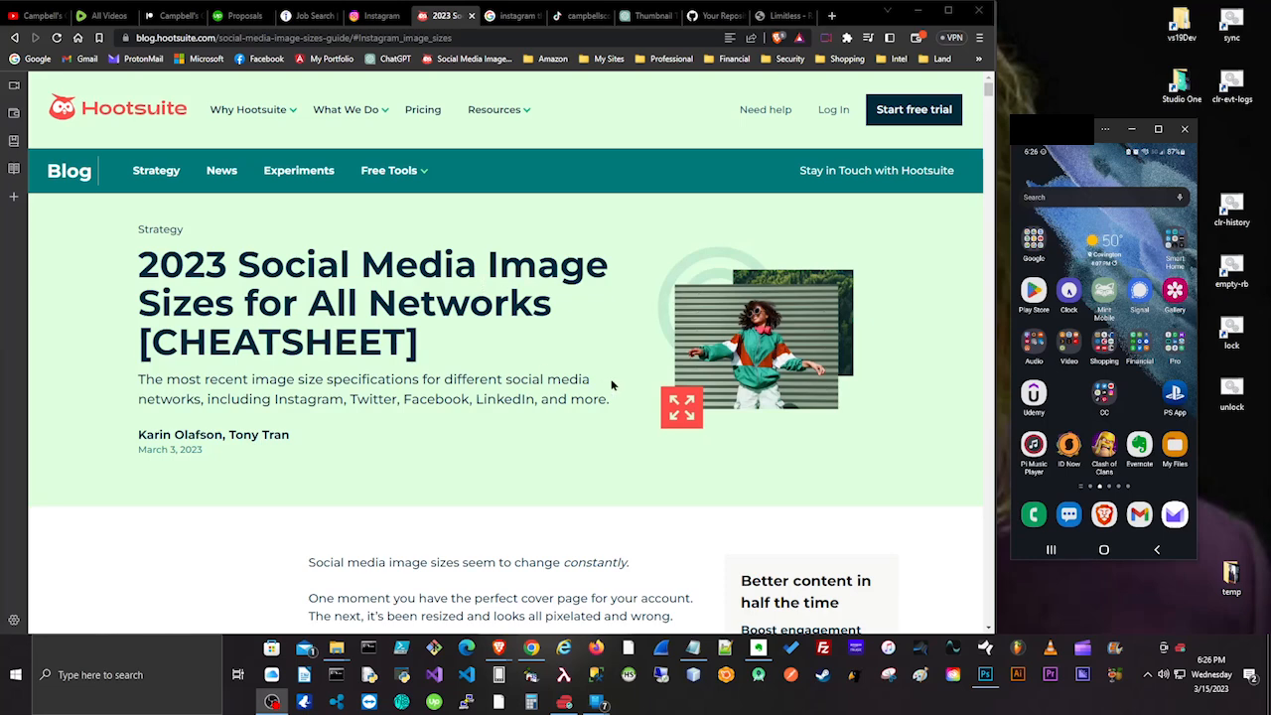
Step: In Hootsuite's 2023 social media image sizes guide, look up the Instagram image sizes section
{"action": "scroll", "coordinate": [543, 398], "scroll_direction": "down", "scroll_amount": 5}
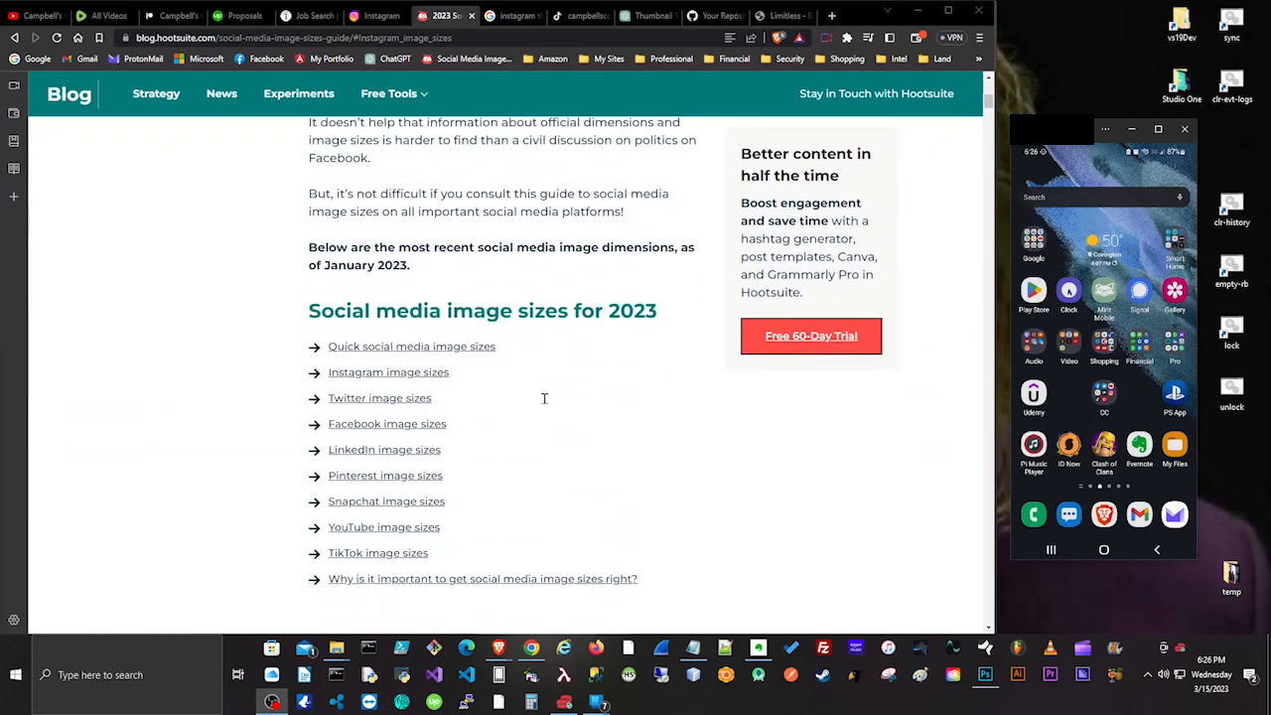
{"action": "scroll", "coordinate": [544, 398], "scroll_direction": "down", "scroll_amount": 1}
{"action": "scroll", "coordinate": [536, 399], "scroll_direction": "up", "scroll_amount": 1}
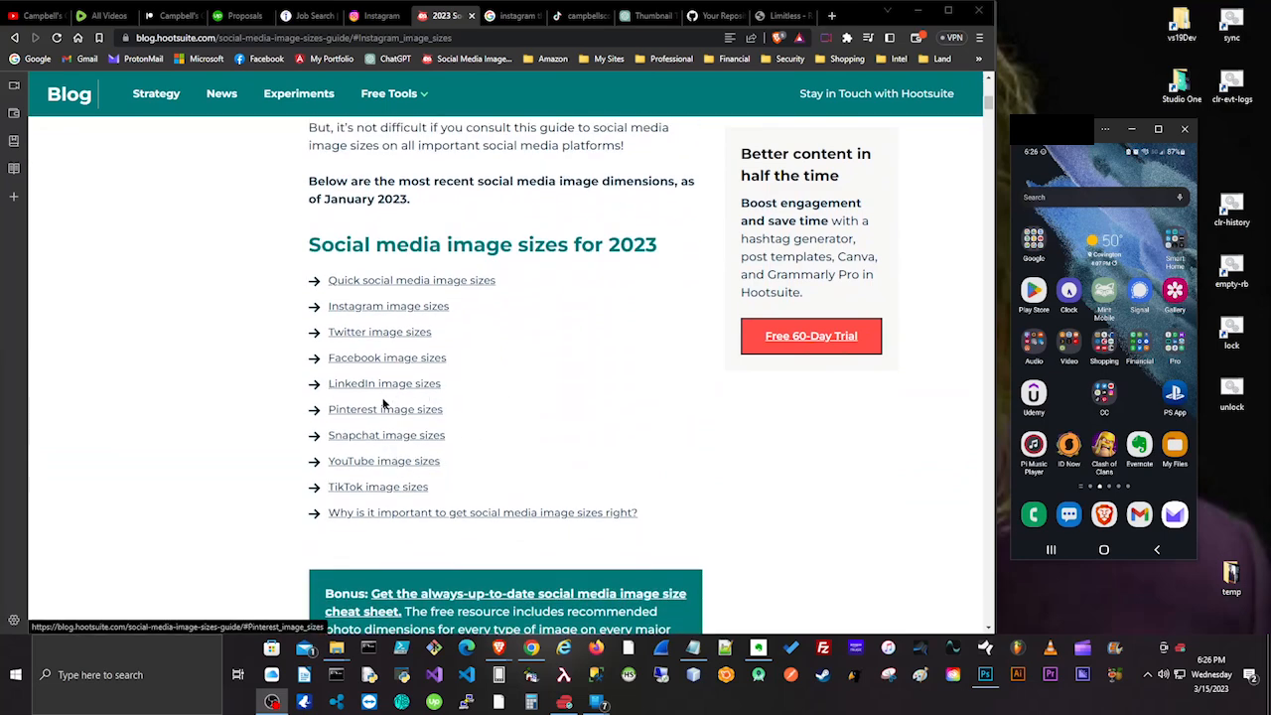
{"action": "left_click", "coordinate": [388, 314]}
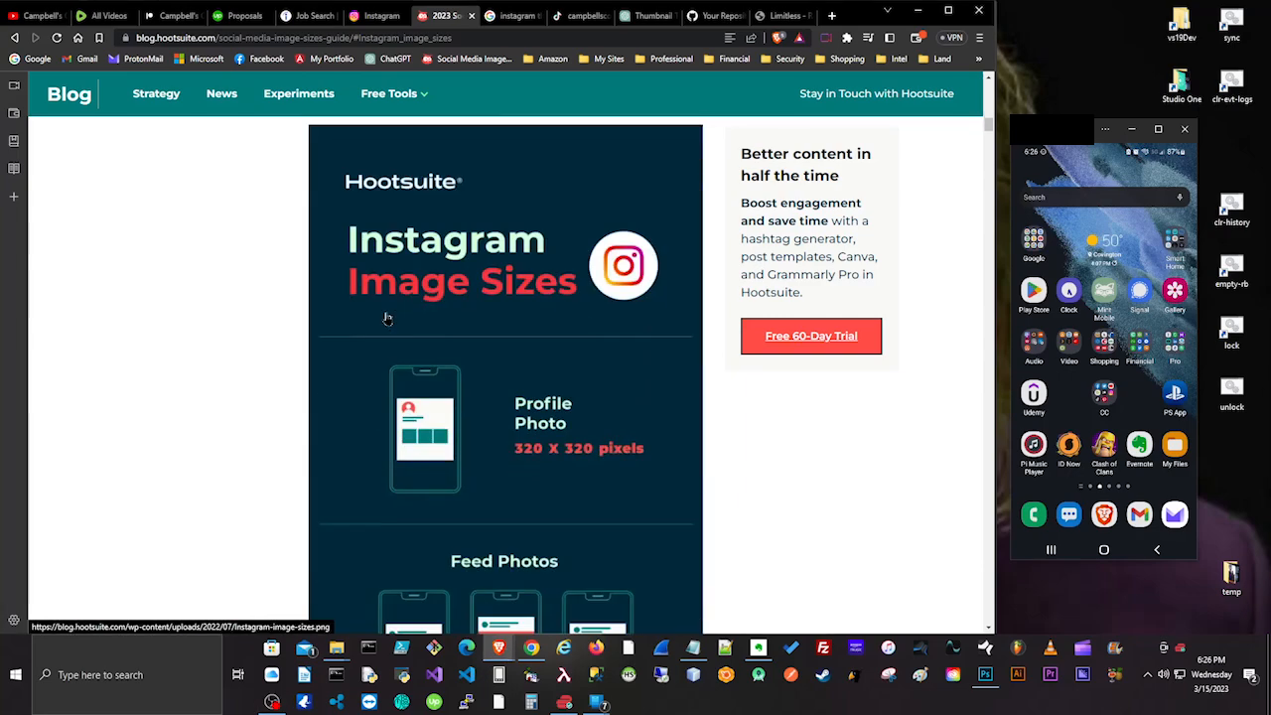
{"action": "scroll", "coordinate": [625, 422], "scroll_direction": "down", "scroll_amount": 5}
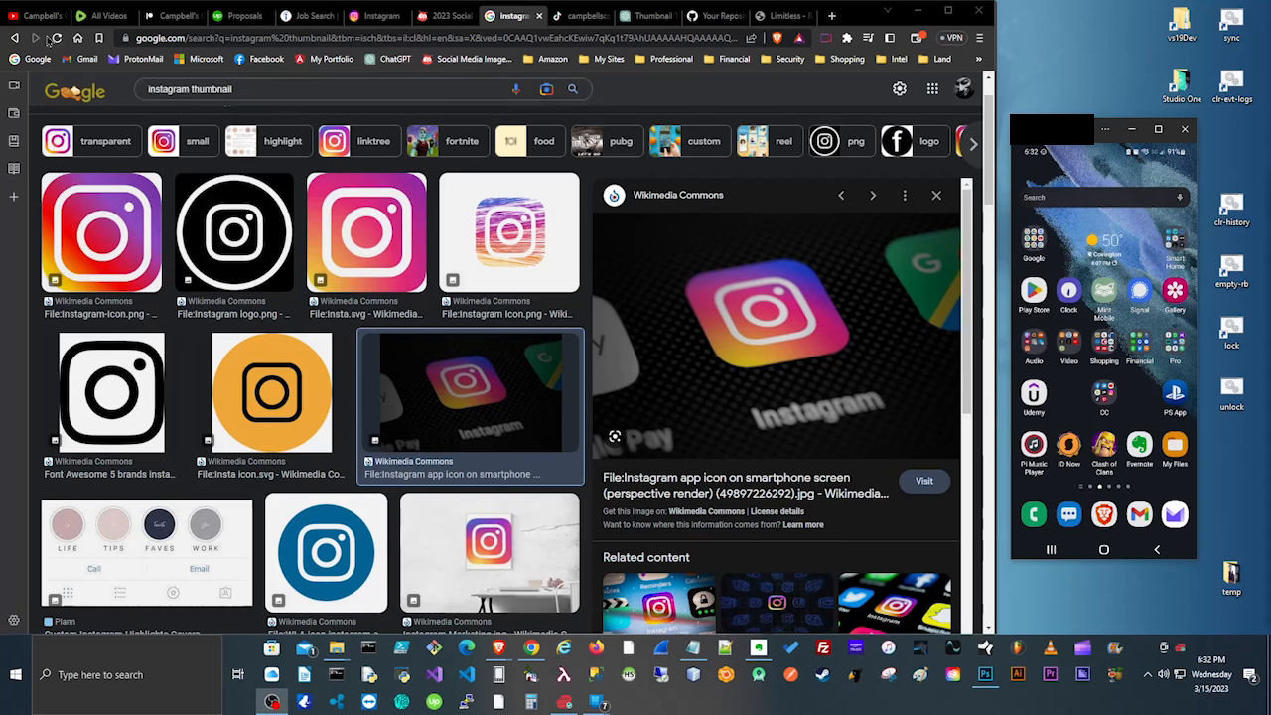
Step: Search Google Images for "instagram thumbnail" and restrict the usage rights to Creative Commons licenses
{"action": "left_click", "coordinate": [144, 95]}
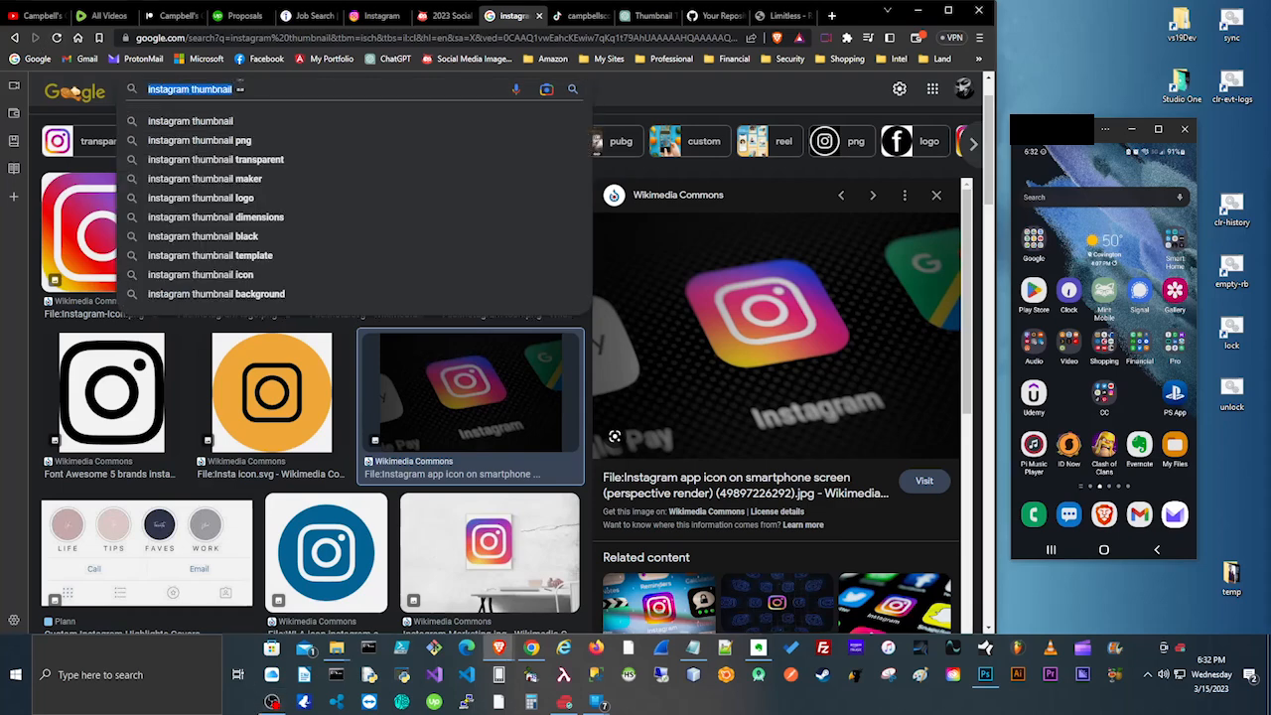
{"action": "left_click", "coordinate": [609, 90]}
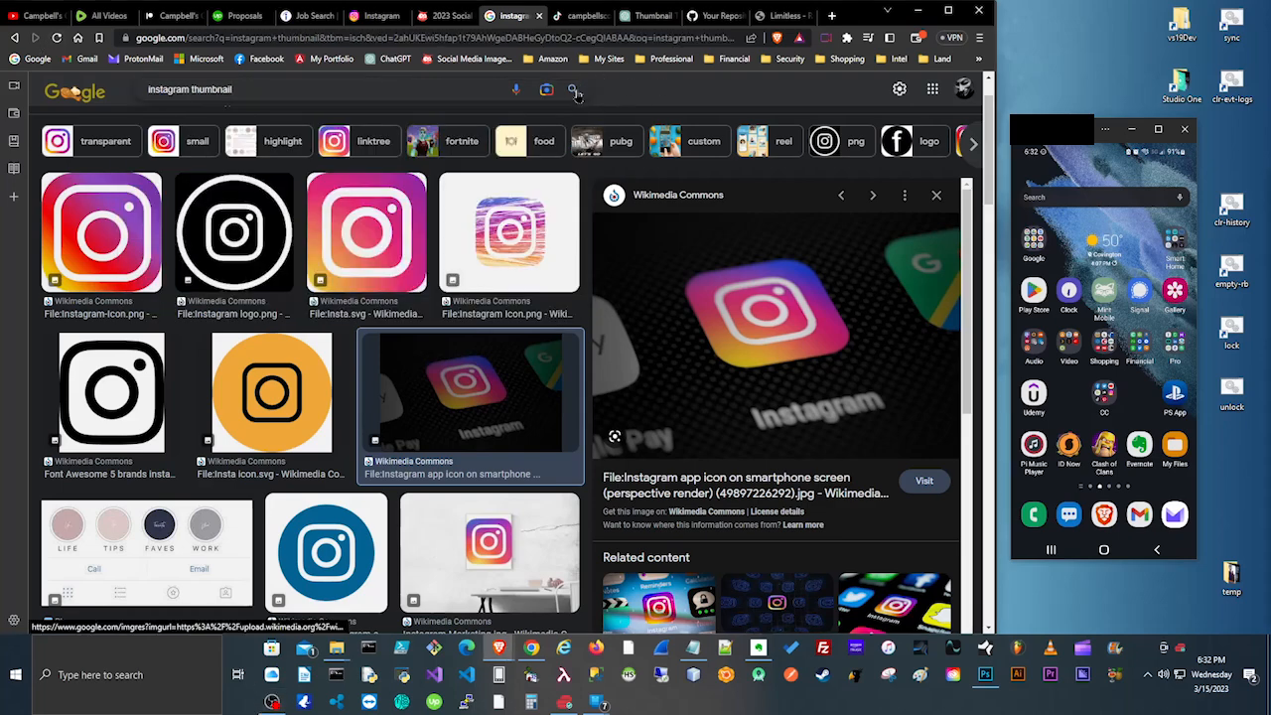
{"action": "left_click", "coordinate": [571, 89]}
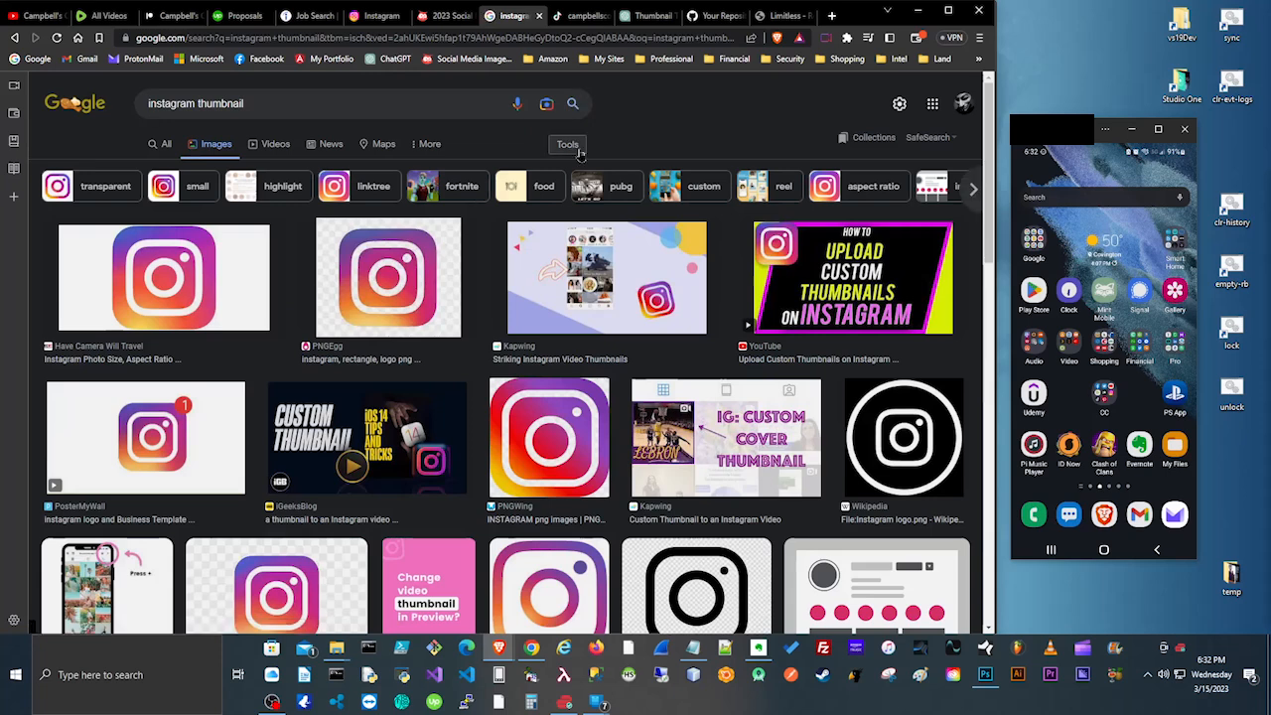
{"action": "left_click", "coordinate": [567, 144]}
{"action": "left_click", "coordinate": [337, 169]}
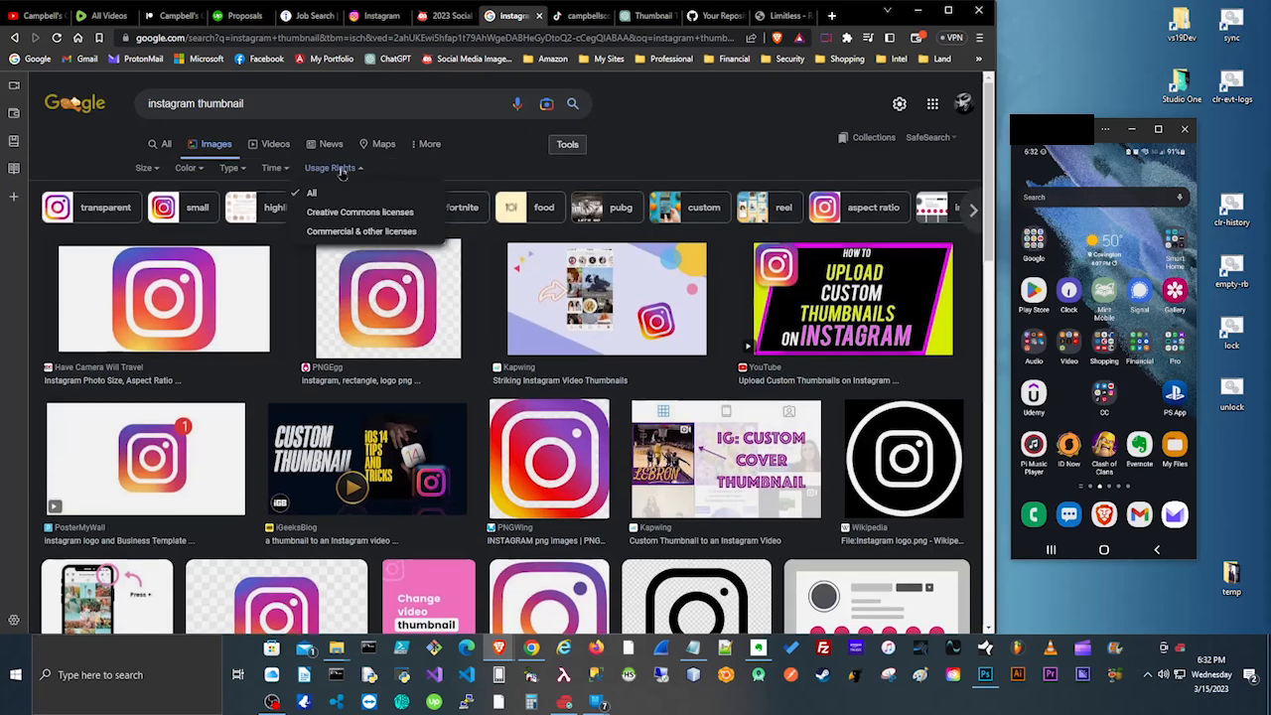
{"action": "left_click", "coordinate": [336, 213]}
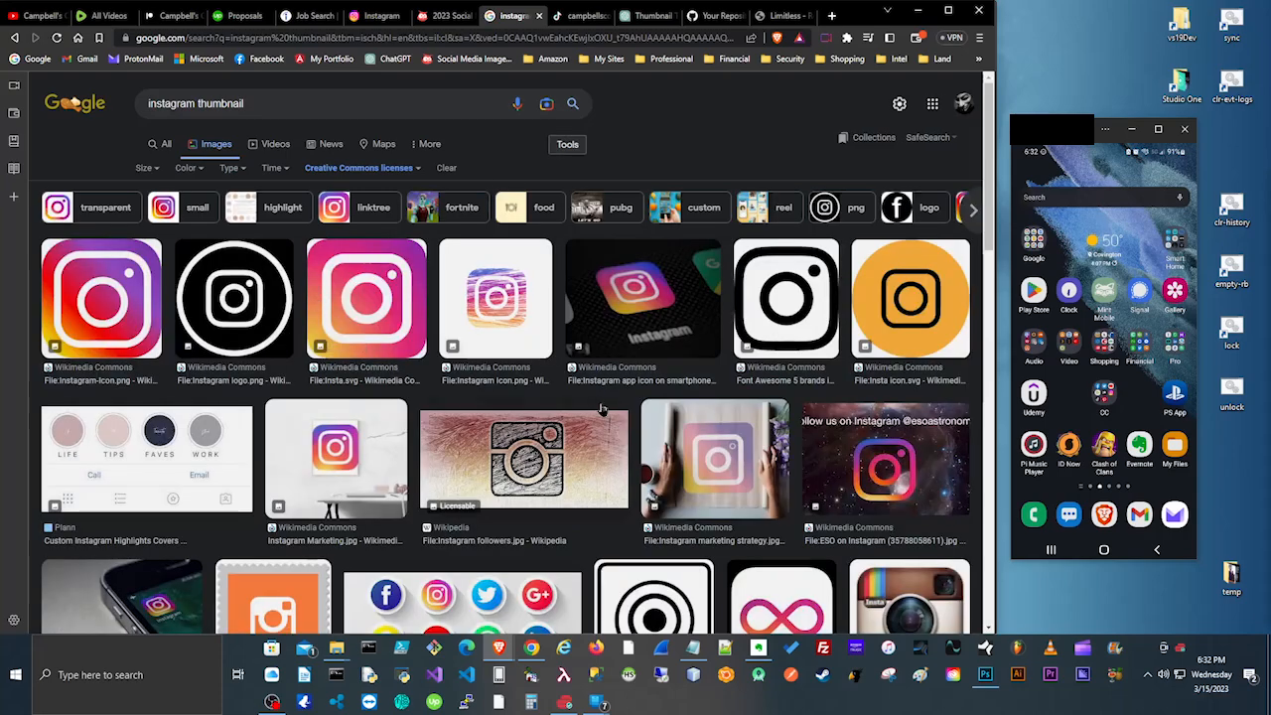
Step: Look through the filtered images and preview the Instagram app icon on a smartphone screen from Wikimedia Commons
{"action": "scroll", "coordinate": [600, 409], "scroll_direction": "down", "scroll_amount": 3}
{"action": "scroll", "coordinate": [600, 409], "scroll_direction": "down", "scroll_amount": 5}
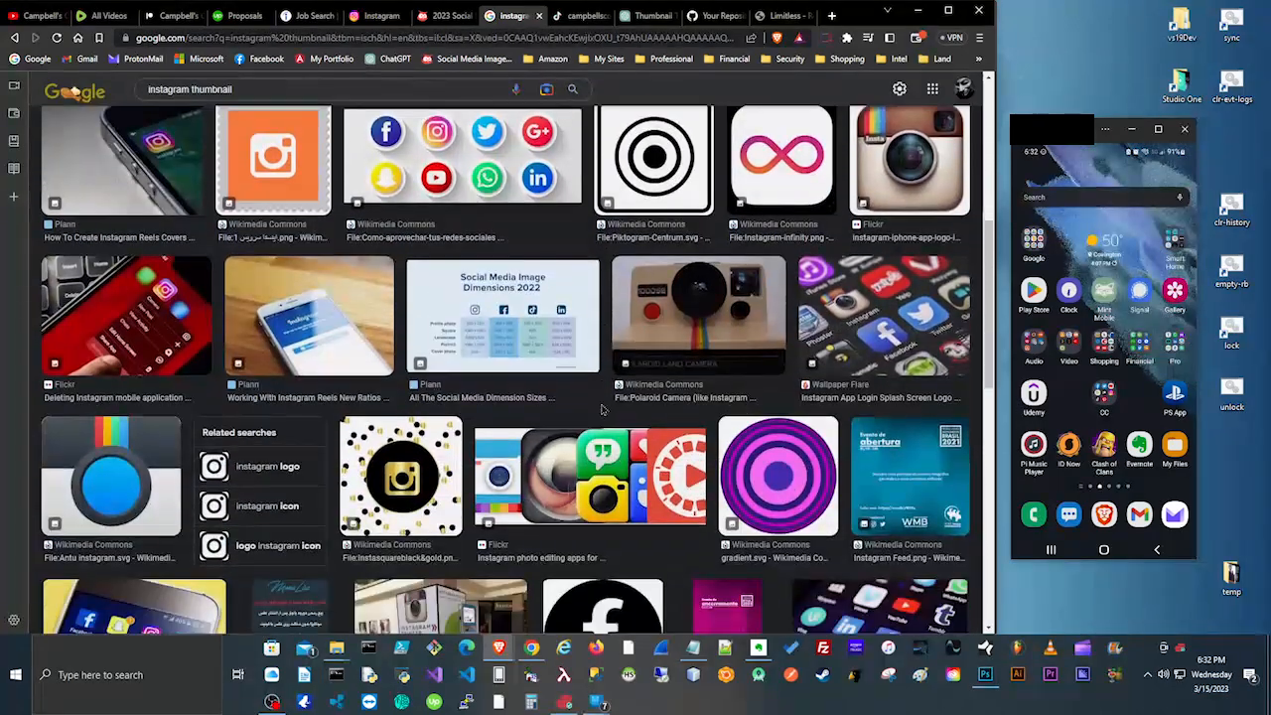
{"action": "scroll", "coordinate": [600, 409], "scroll_direction": "up", "scroll_amount": 3}
{"action": "scroll", "coordinate": [601, 409], "scroll_direction": "up", "scroll_amount": 6}
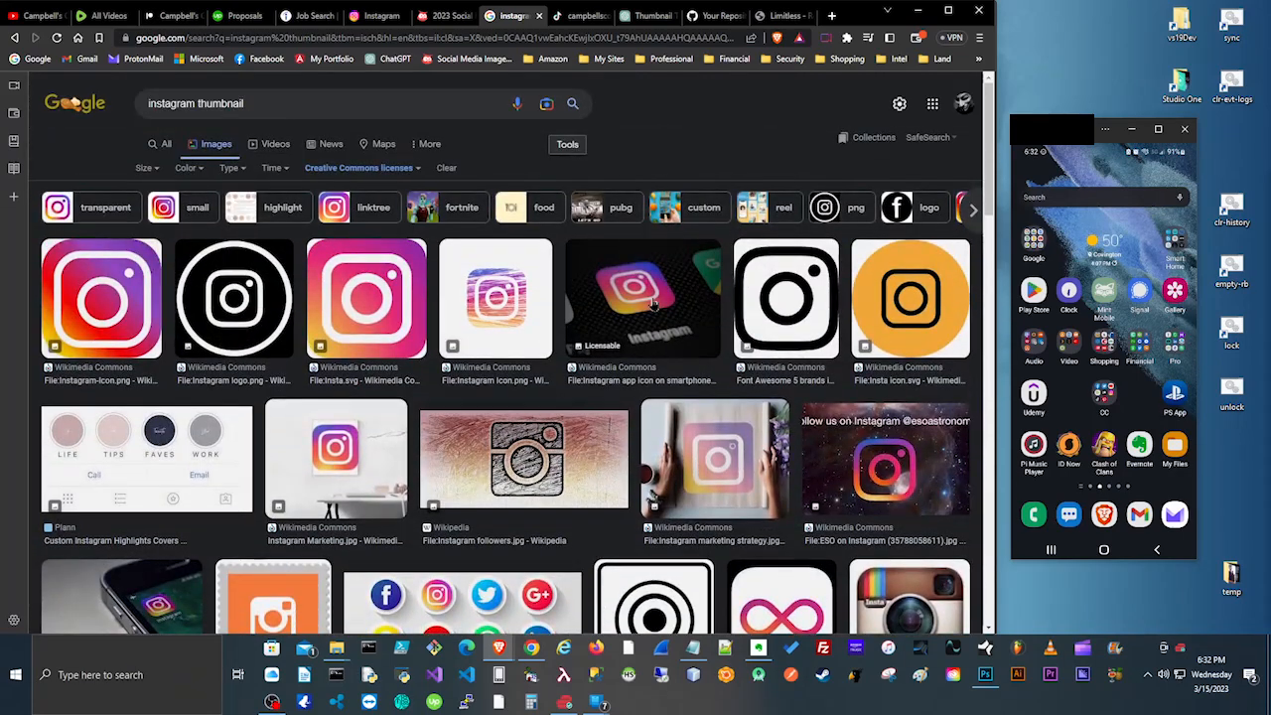
{"action": "left_click", "coordinate": [653, 304]}
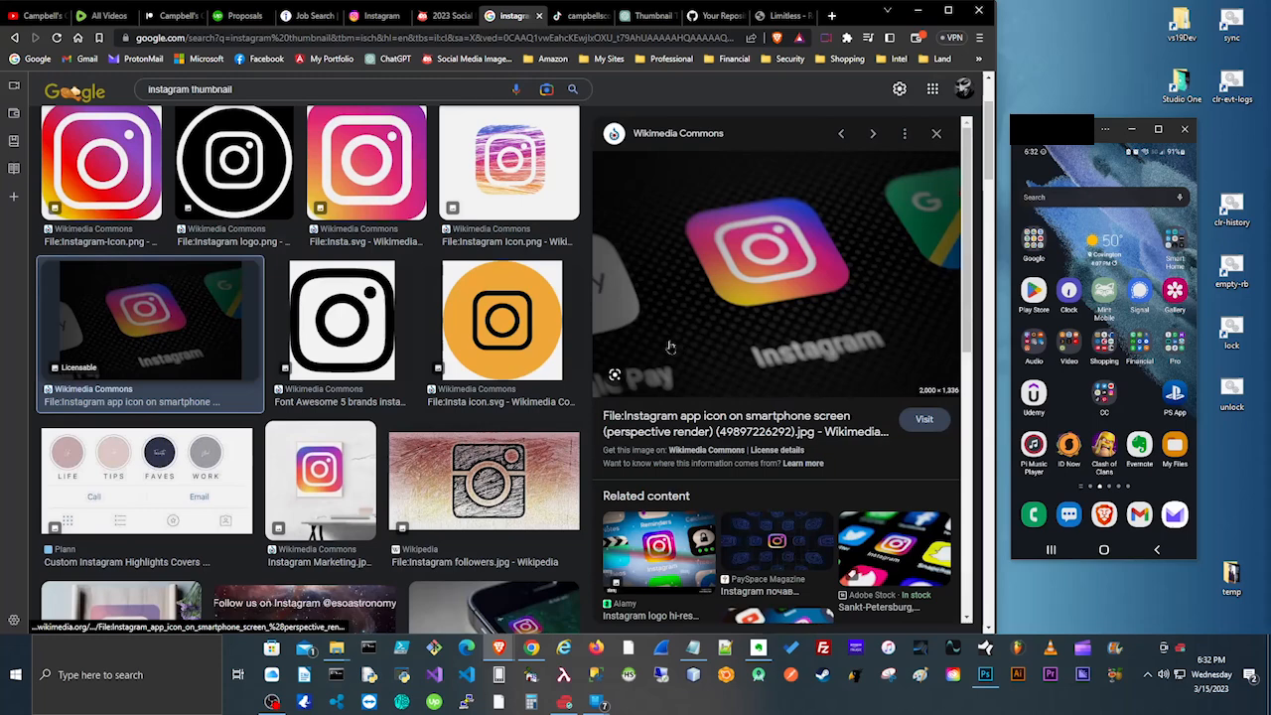
{"action": "right_click", "coordinate": [771, 272]}
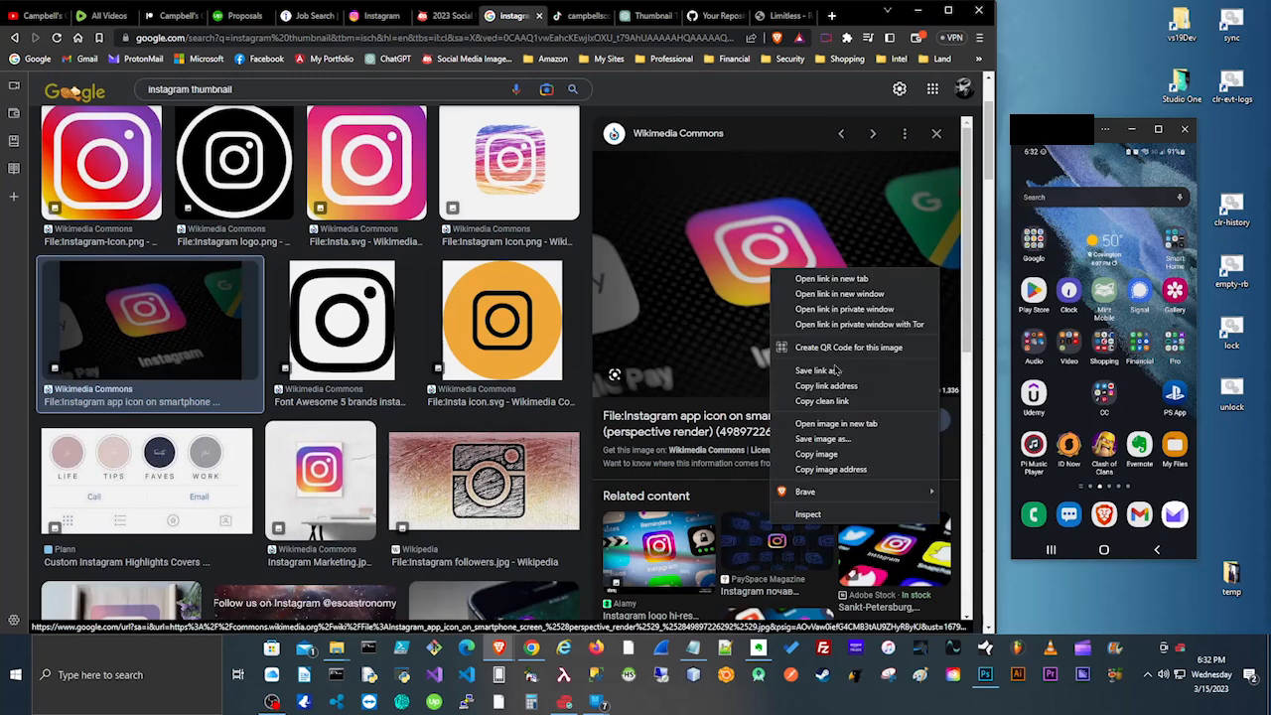
{"action": "left_click", "coordinate": [879, 438]}
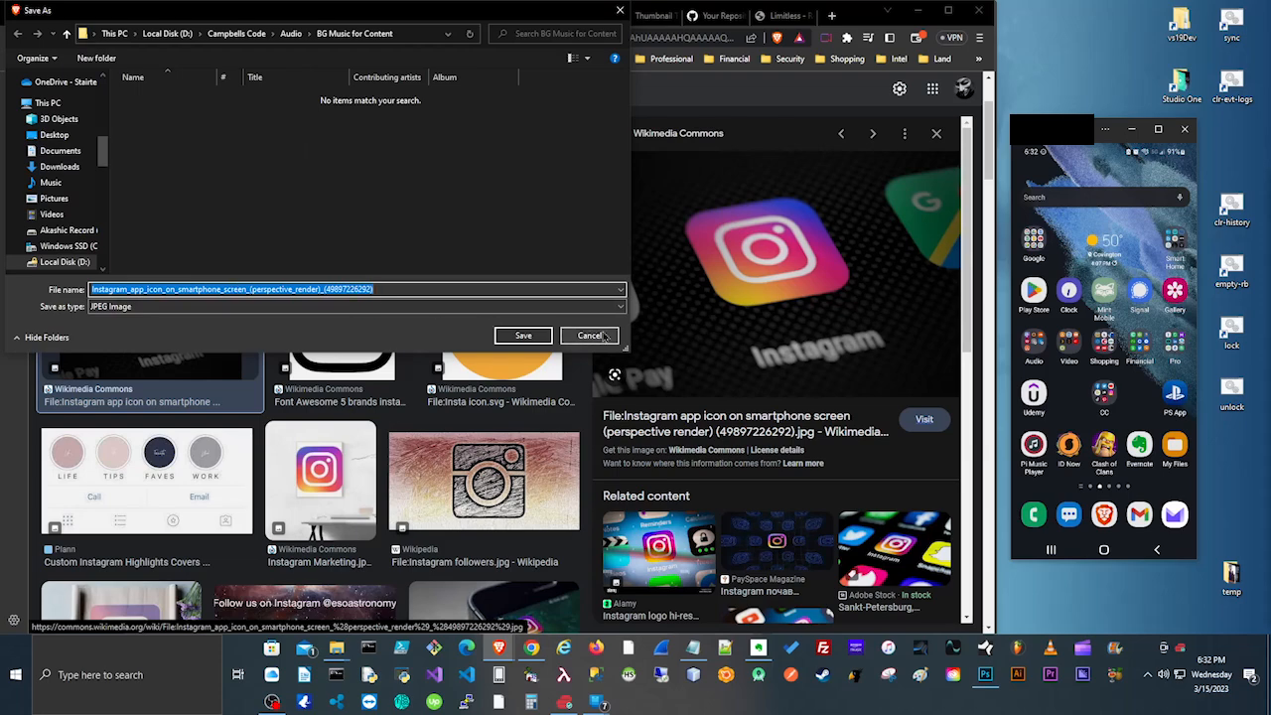
{"action": "left_click", "coordinate": [589, 336]}
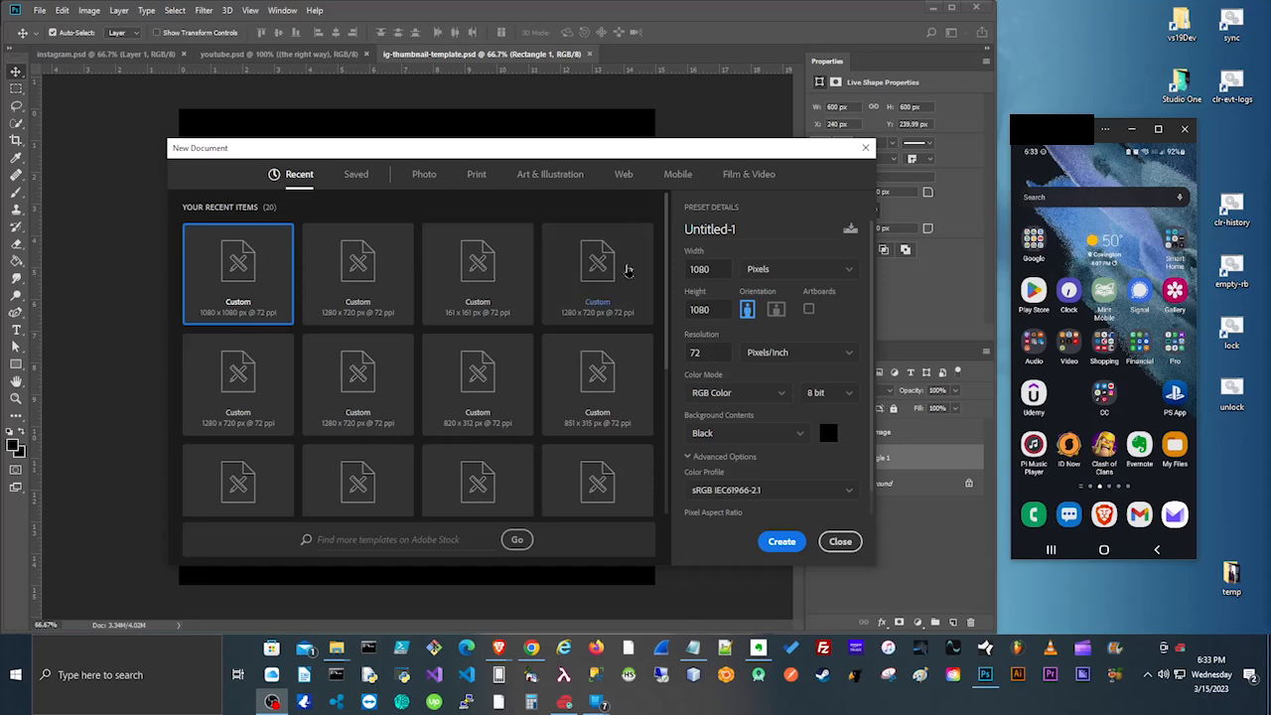
Step: In Photoshop's new document settings, name the document instagram-thumbnail
{"action": "left_click_drag", "start_coordinate": [327, 161], "coordinate": [257, 144]}
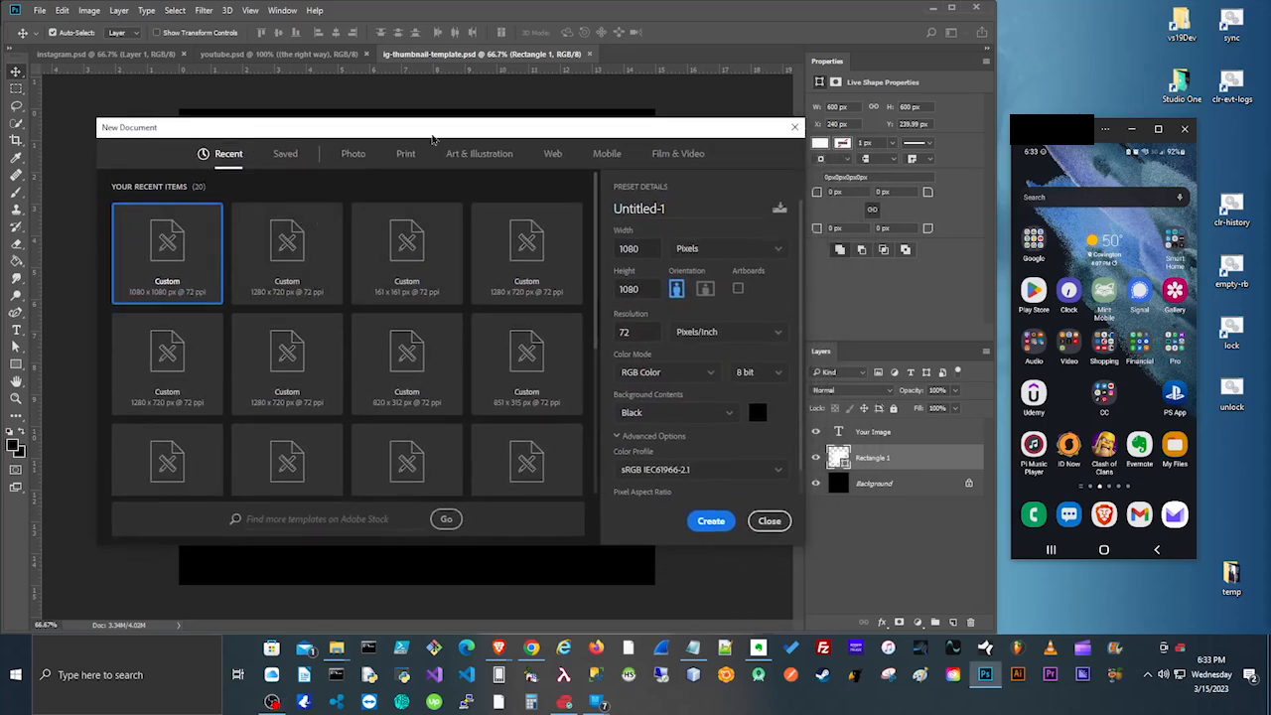
{"action": "left_click_drag", "start_coordinate": [431, 137], "coordinate": [424, 160]}
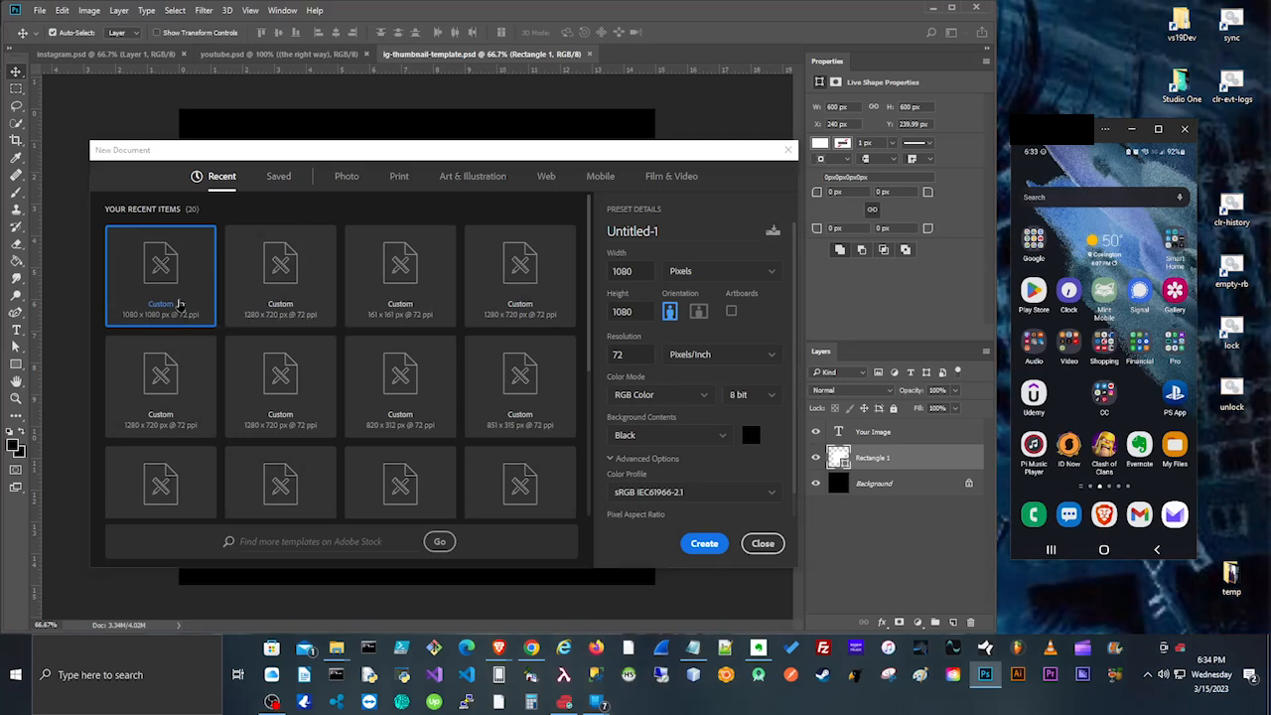
{"action": "left_click", "coordinate": [665, 234]}
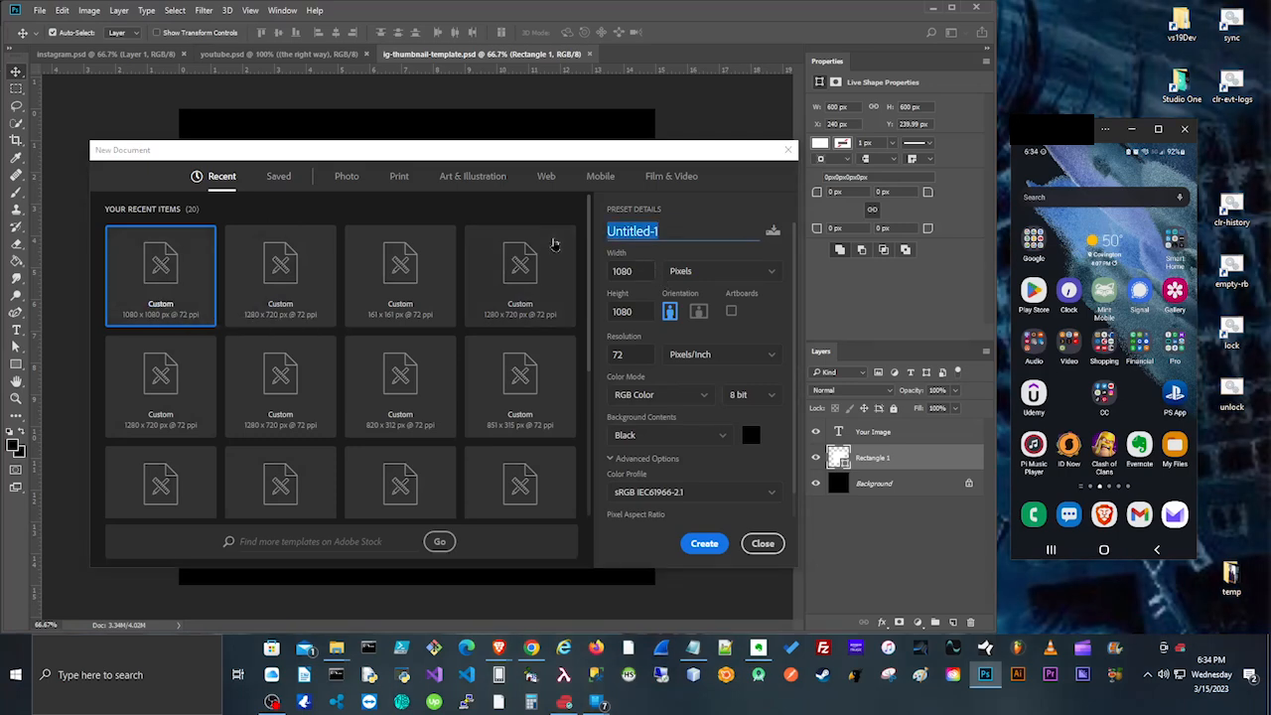
{"action": "type", "text": "instg"}
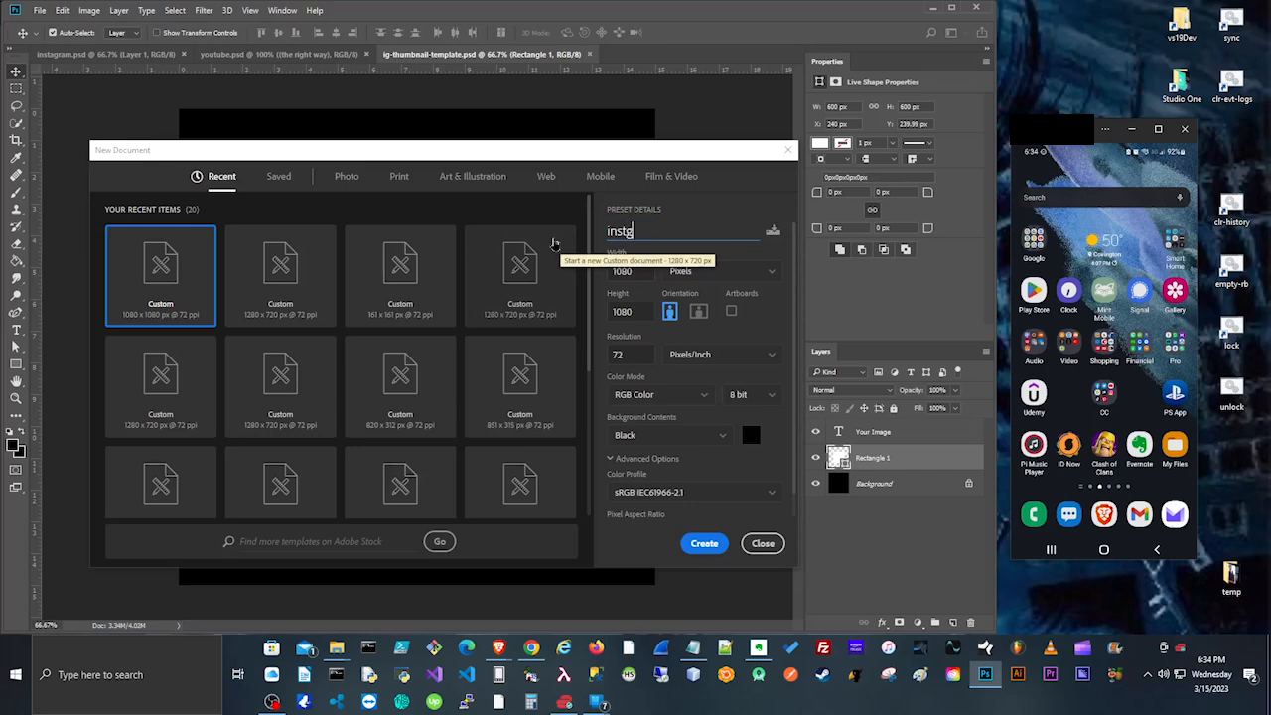
{"action": "type", "text": "ag"}
{"action": "key", "text": "BackSpace"}
{"action": "key", "text": "BackSpace"}
{"action": "key", "text": "BackSpace"}
{"action": "type", "text": "agram-thumbnail"}
Step: Create the document at 1080 × 1080 pixels and 72 ppi, in RGB Color with a black background
{"action": "key", "text": "Tab"}
{"action": "key", "text": "Tab"}
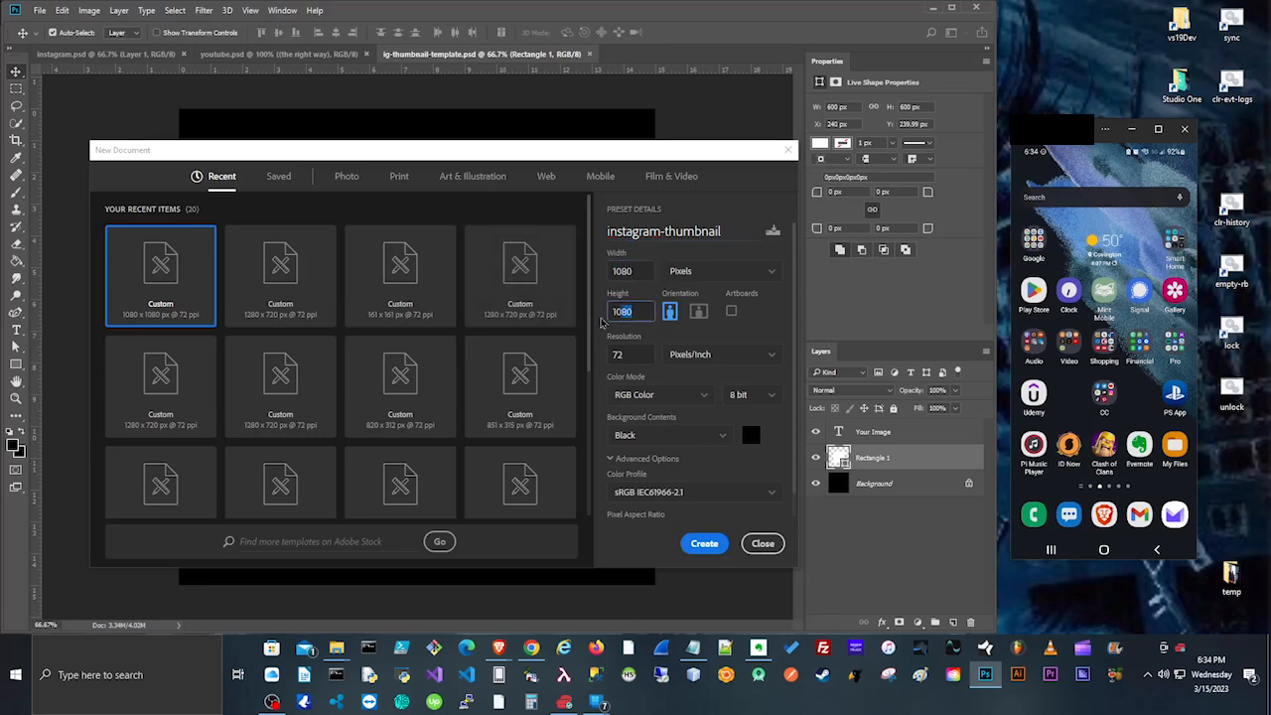
{"action": "left_click", "coordinate": [743, 277]}
{"action": "left_click", "coordinate": [746, 275]}
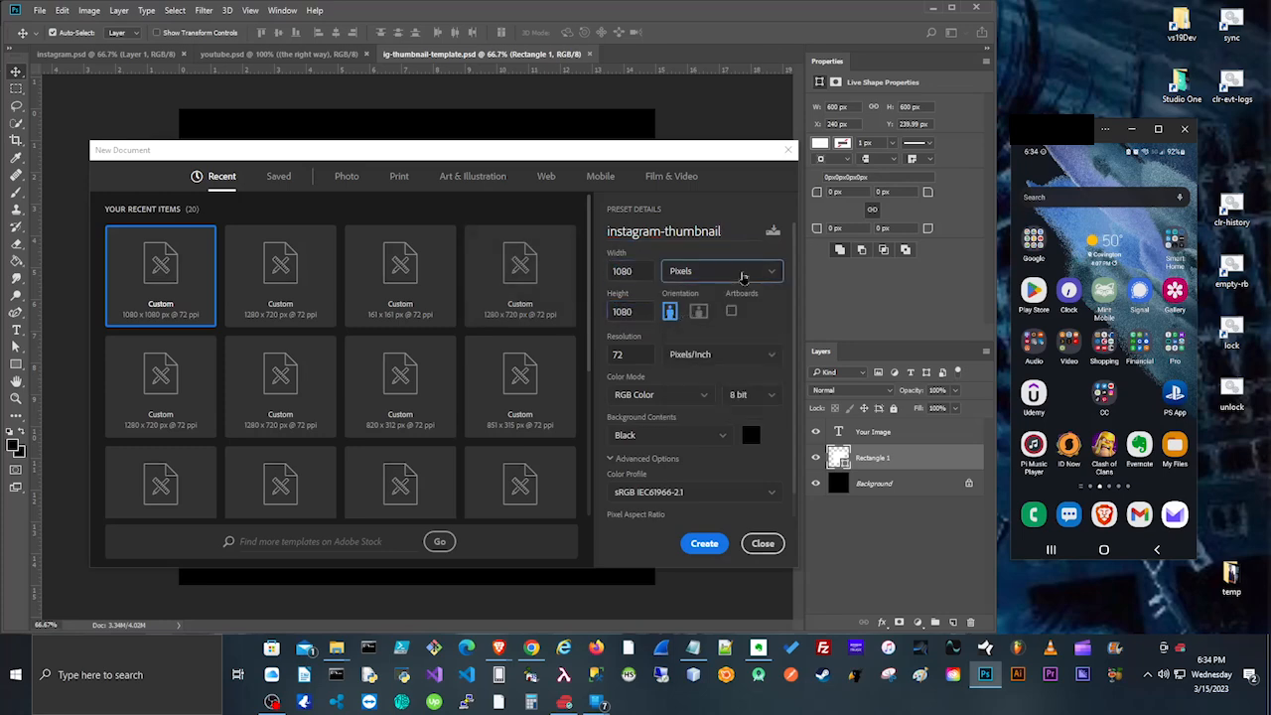
{"action": "left_click", "coordinate": [705, 318]}
{"action": "left_click", "coordinate": [702, 544]}
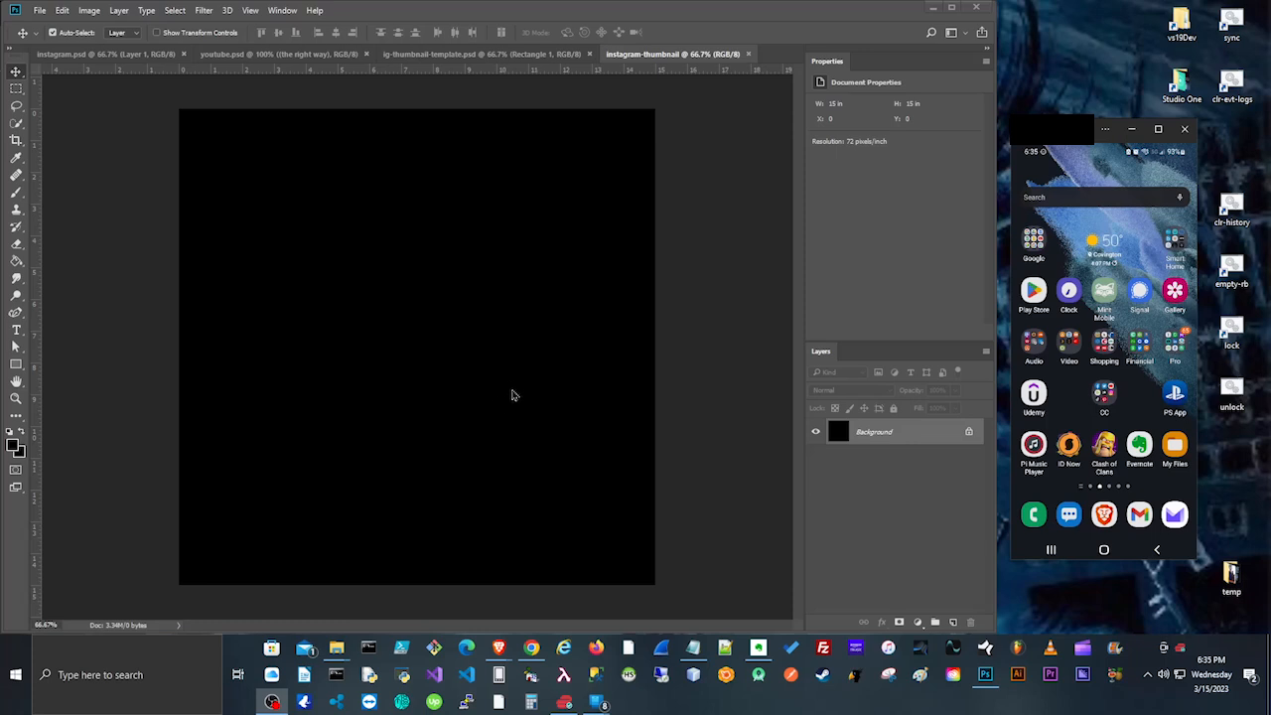
Step: Choose the Rectangle Tool and set the foreground color to white (ffffff)
{"action": "left_click", "coordinate": [16, 365]}
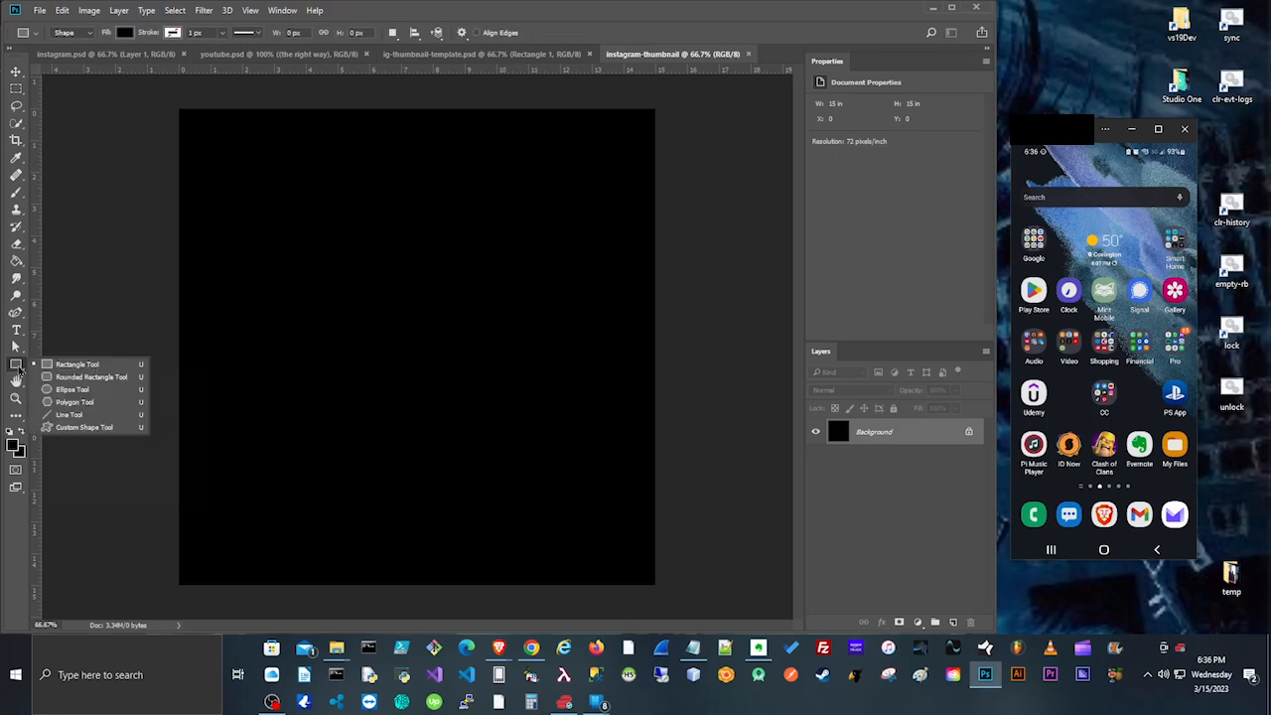
{"action": "left_click", "coordinate": [90, 368]}
{"action": "left_click", "coordinate": [15, 447]}
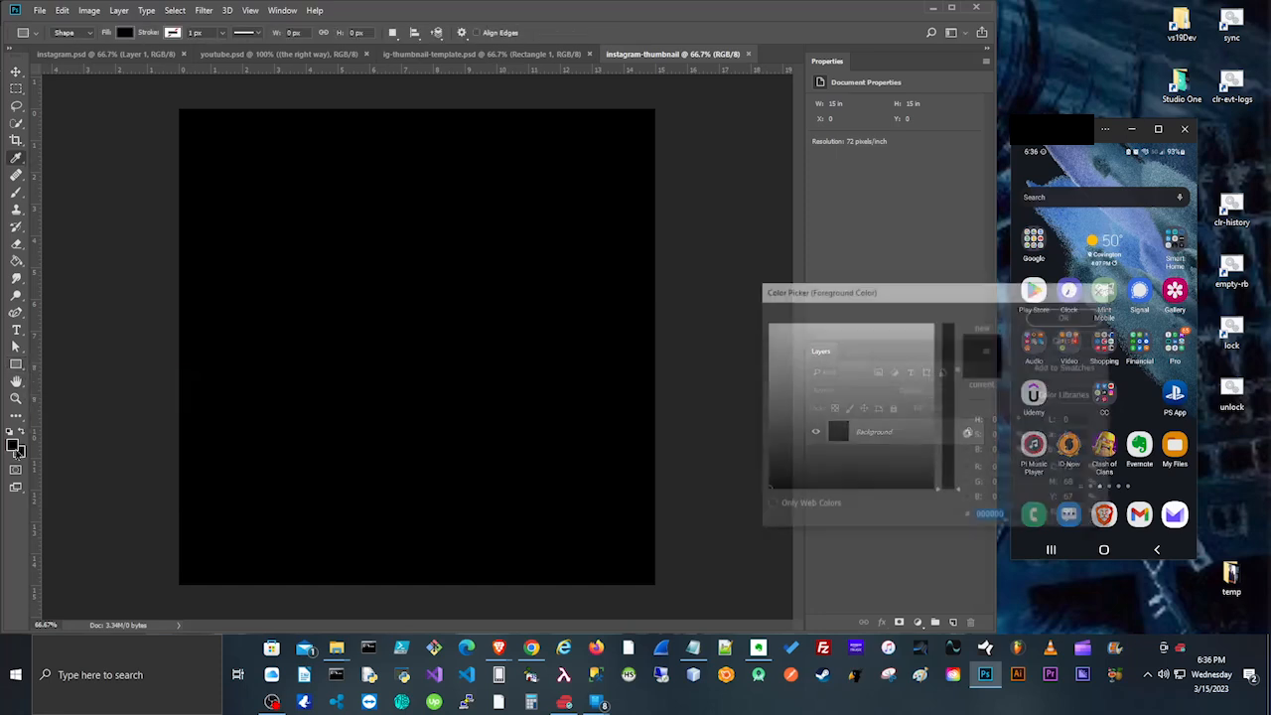
{"action": "left_click_drag", "start_coordinate": [786, 373], "coordinate": [707, 310]}
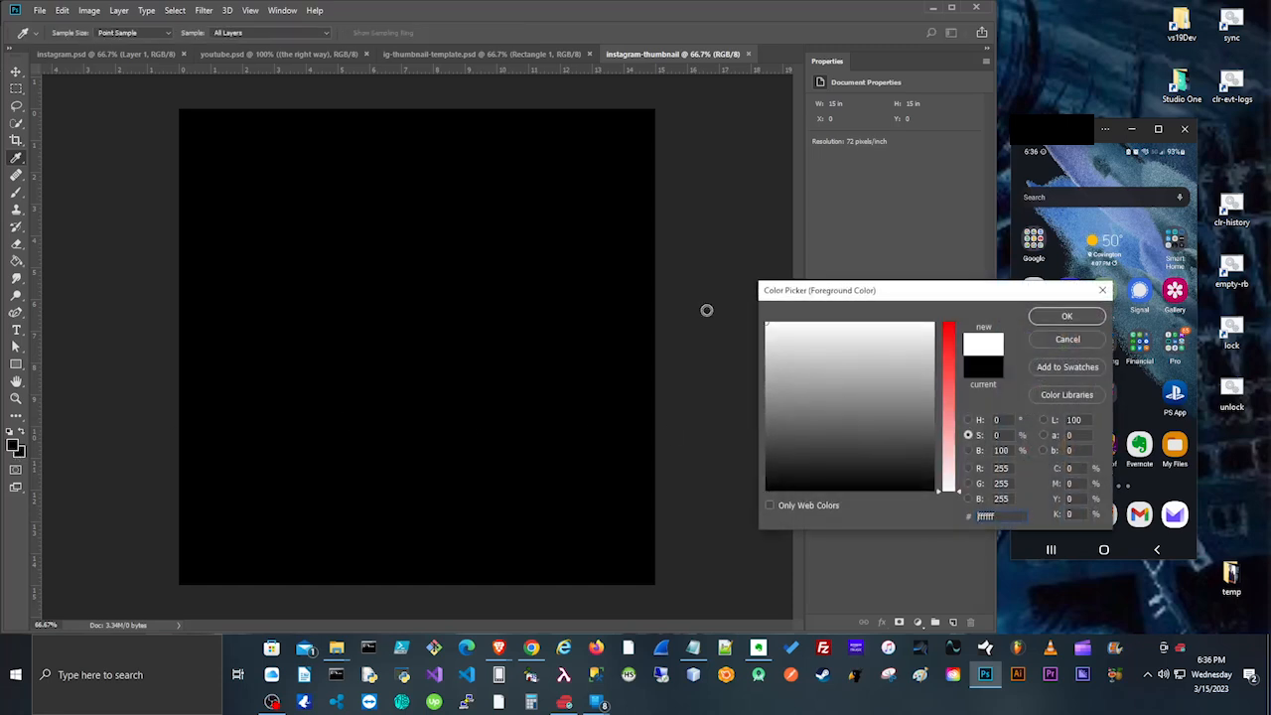
{"action": "left_click", "coordinate": [1066, 317]}
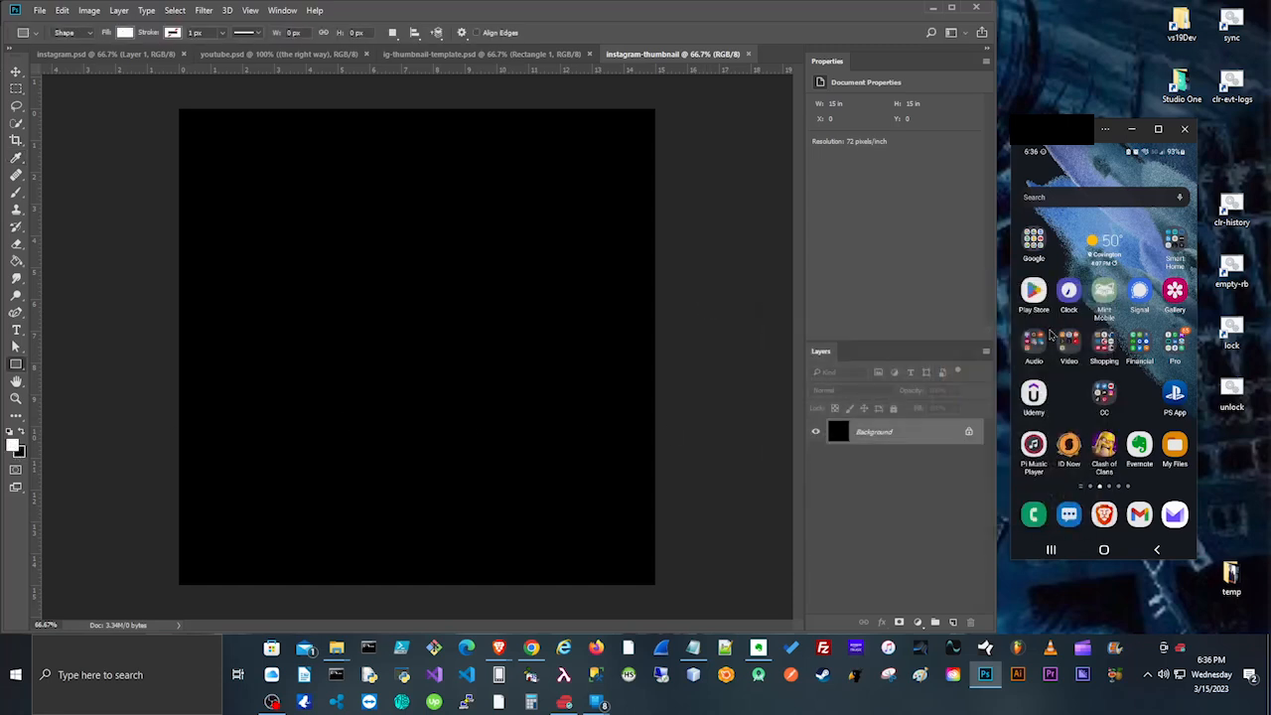
Step: Draw a white rectangle in the middle of the black canvas and set its size to 600 × 600 px
{"action": "left_click_drag", "start_coordinate": [312, 233], "coordinate": [576, 423]}
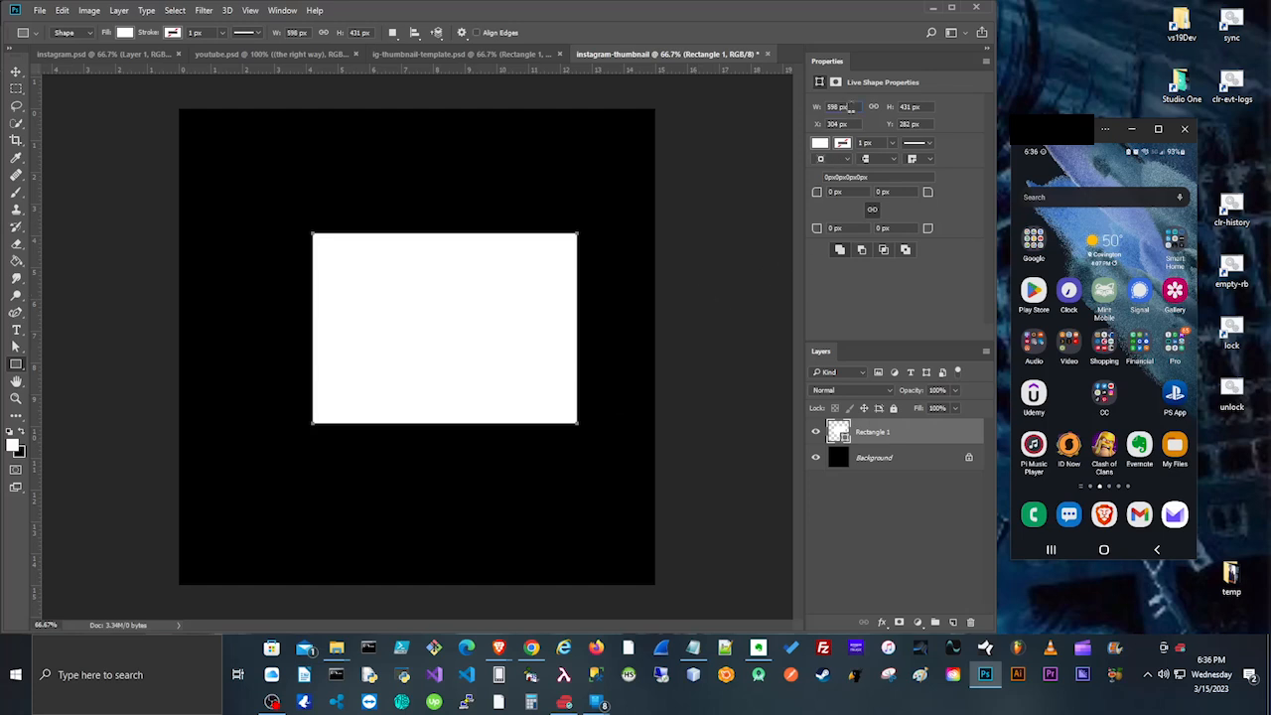
{"action": "left_click_drag", "start_coordinate": [854, 108], "coordinate": [829, 109]}
{"action": "type", "text": "600"}
{"action": "left_click", "coordinate": [872, 107]}
{"action": "left_click", "coordinate": [925, 107]}
{"action": "type", "text": "6"}
{"action": "key", "text": "Return"}
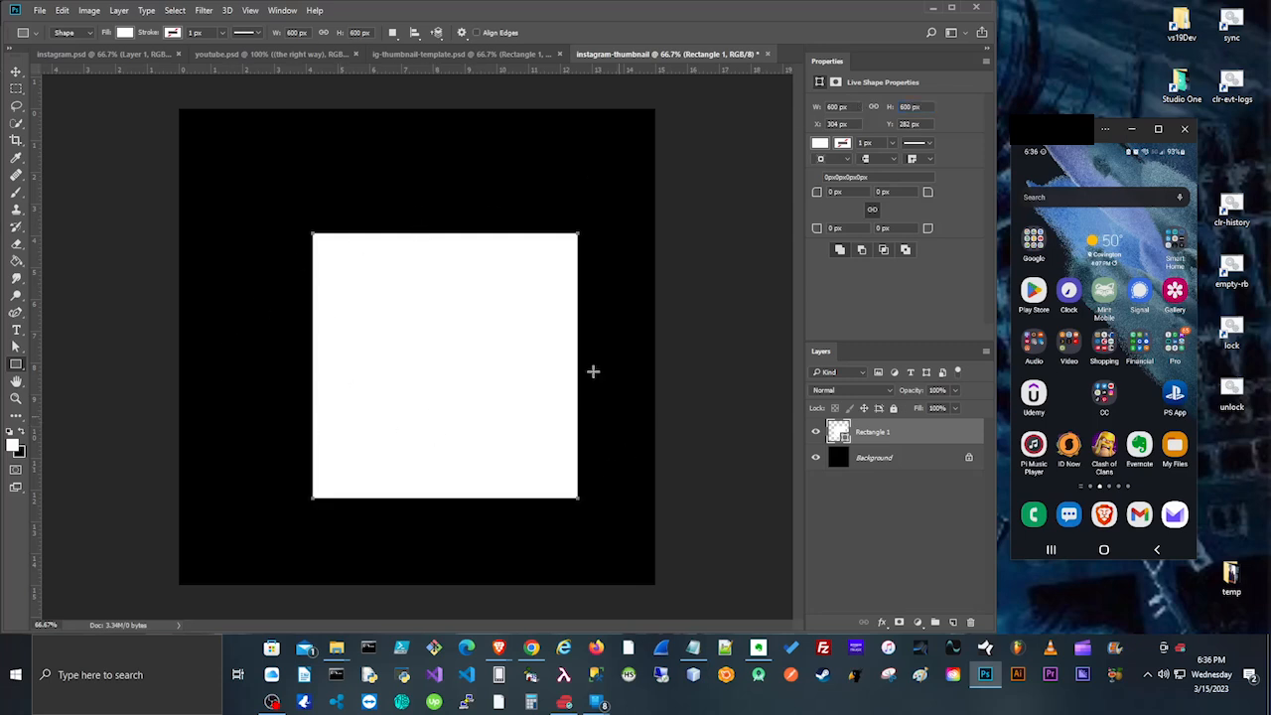
Step: Move the white square to the exact centre of the canvas, at X 240 px and Y 240 px
{"action": "left_click", "coordinate": [16, 72]}
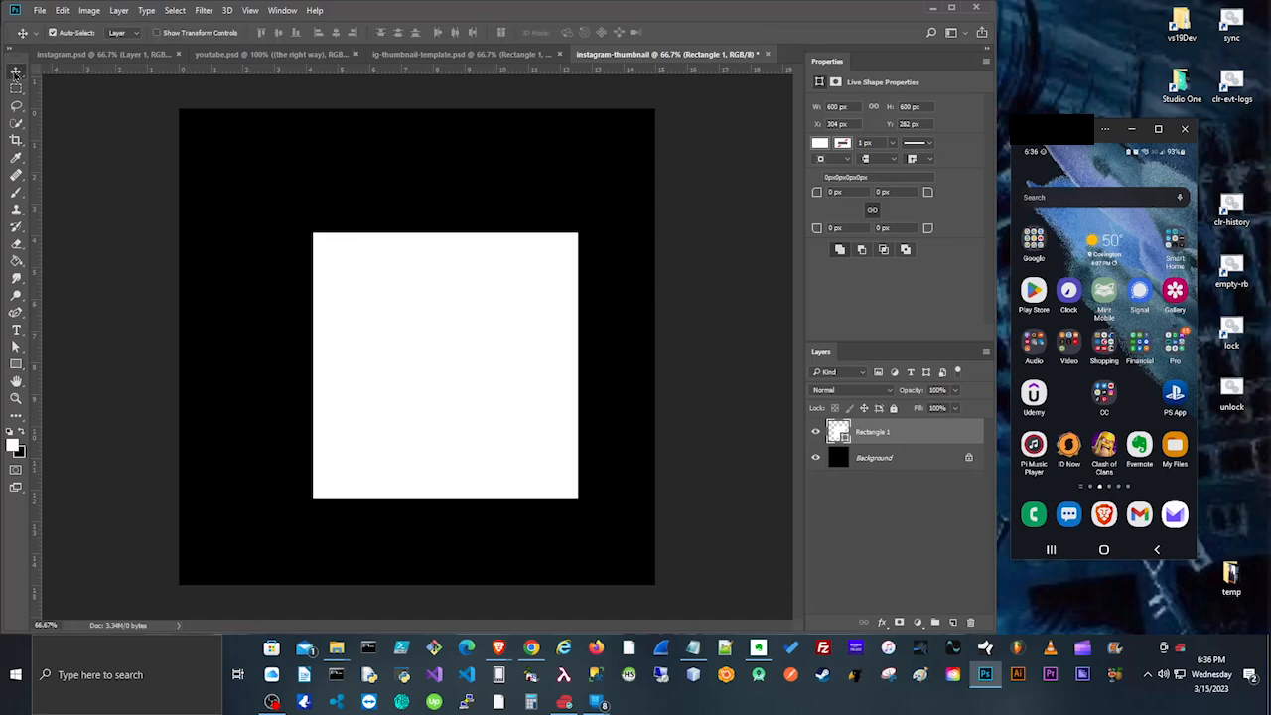
{"action": "left_click_drag", "start_coordinate": [473, 363], "coordinate": [445, 341]}
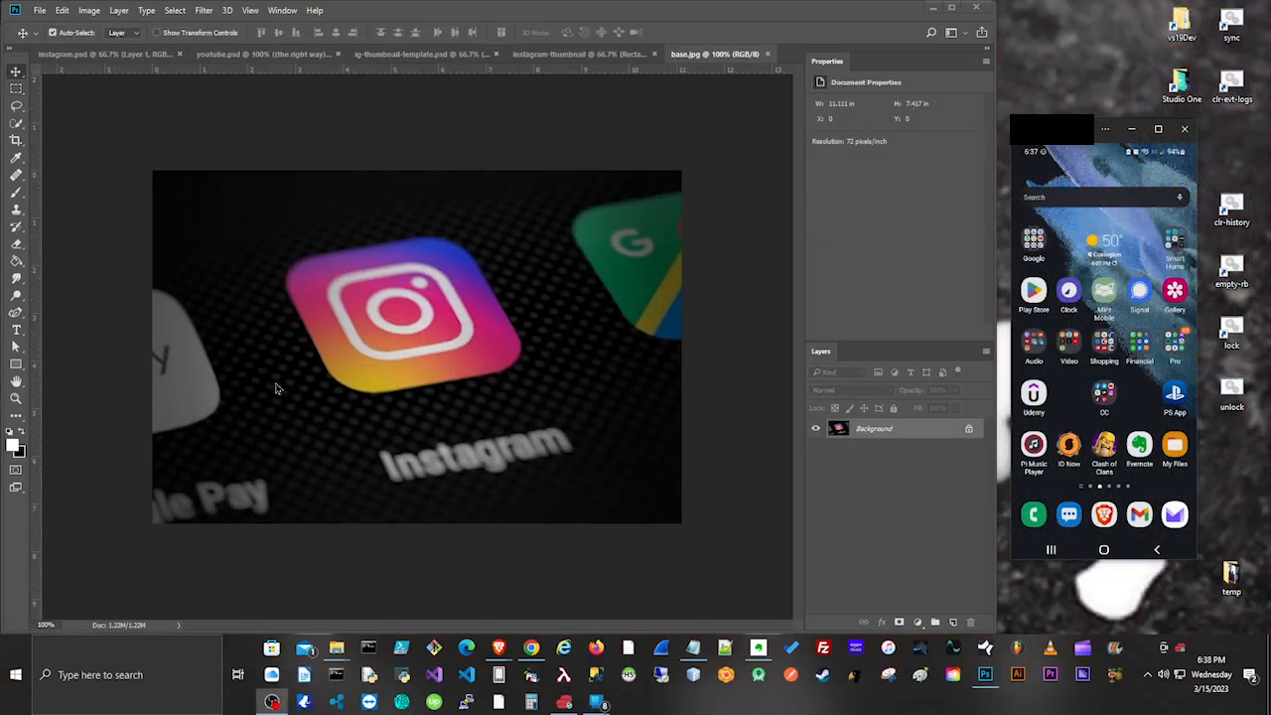
Step: Crop base.jpg to a 1:1 square framing the Instagram logo and its label, shifting the picture slightly within the frame
{"action": "left_click", "coordinate": [16, 140]}
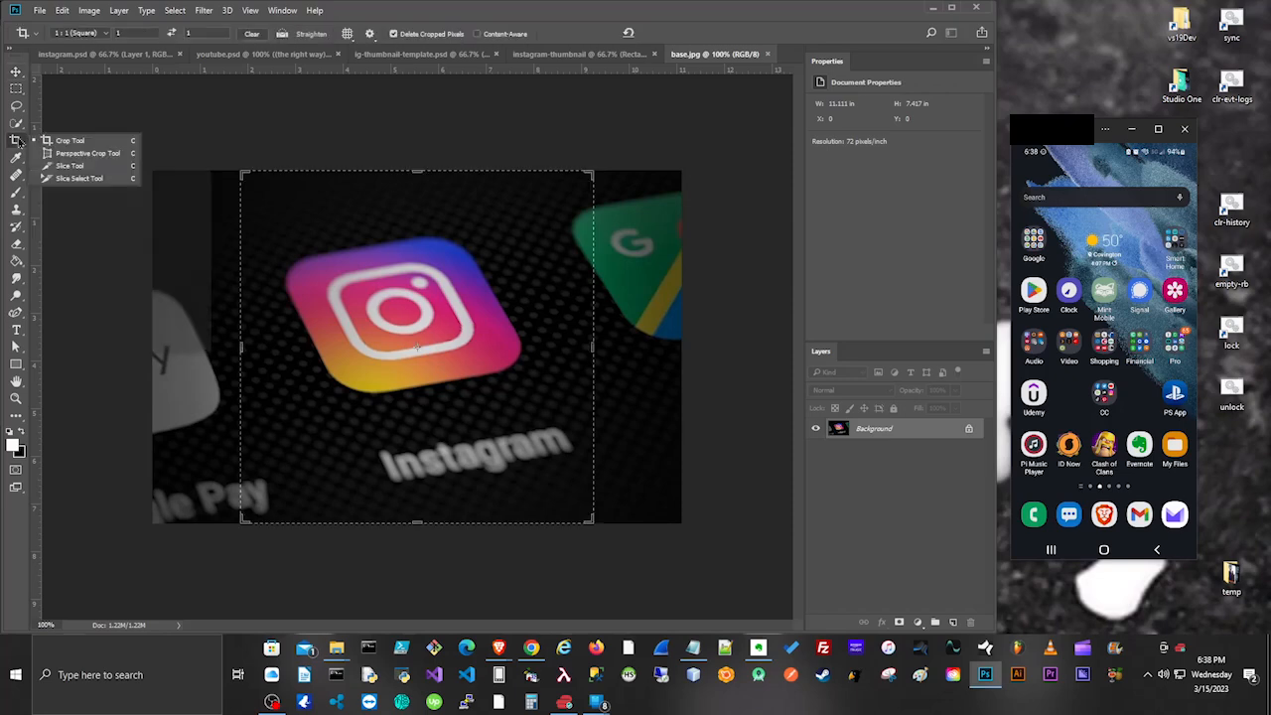
{"action": "left_click", "coordinate": [79, 142]}
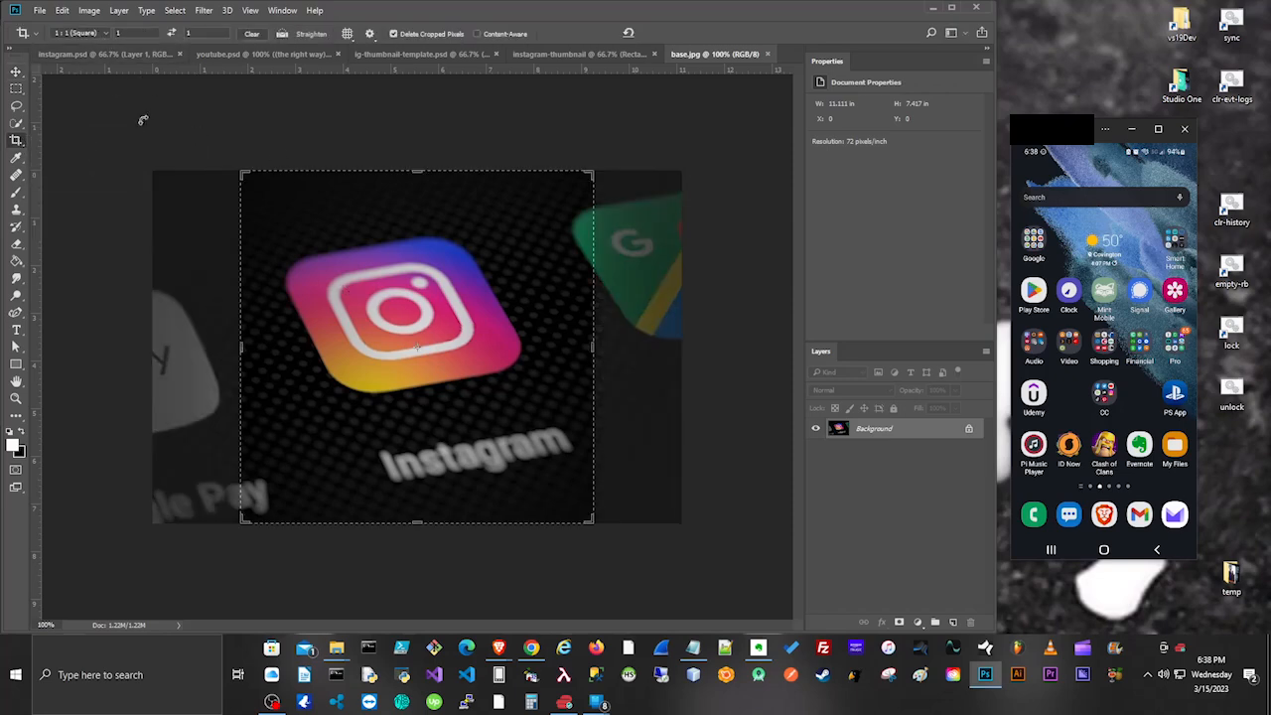
{"action": "left_click", "coordinate": [107, 36]}
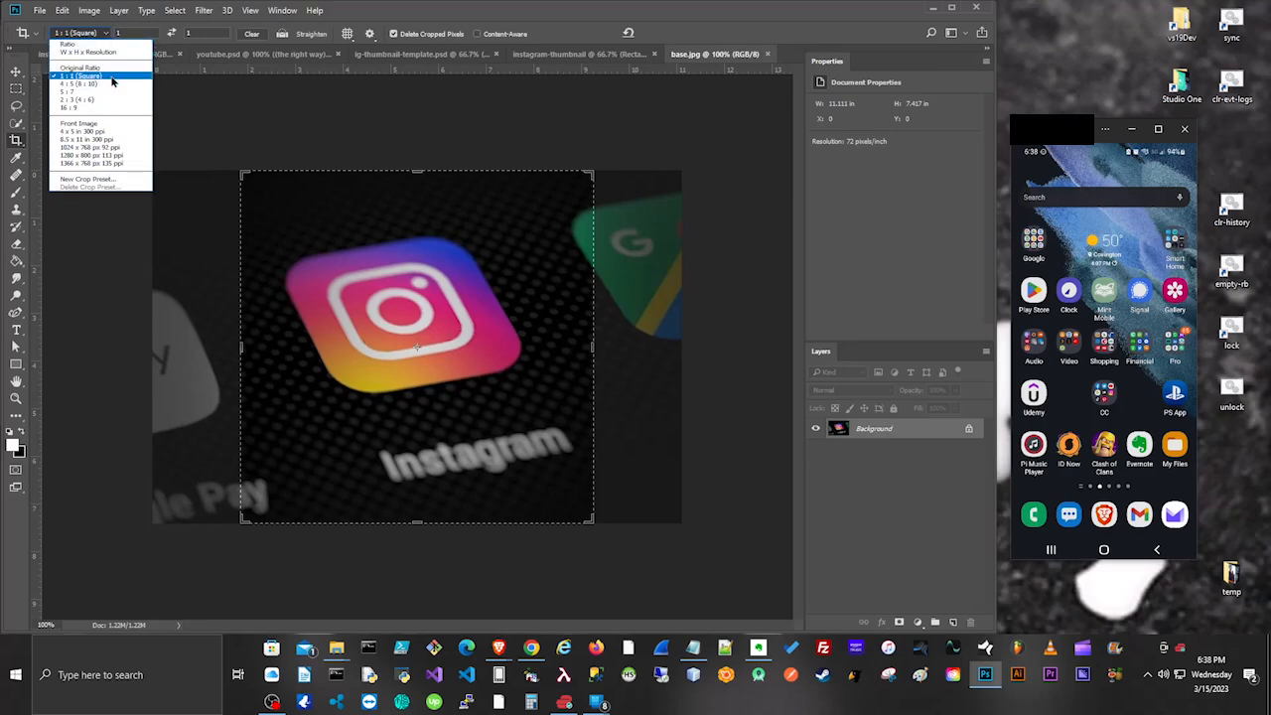
{"action": "left_click", "coordinate": [112, 81]}
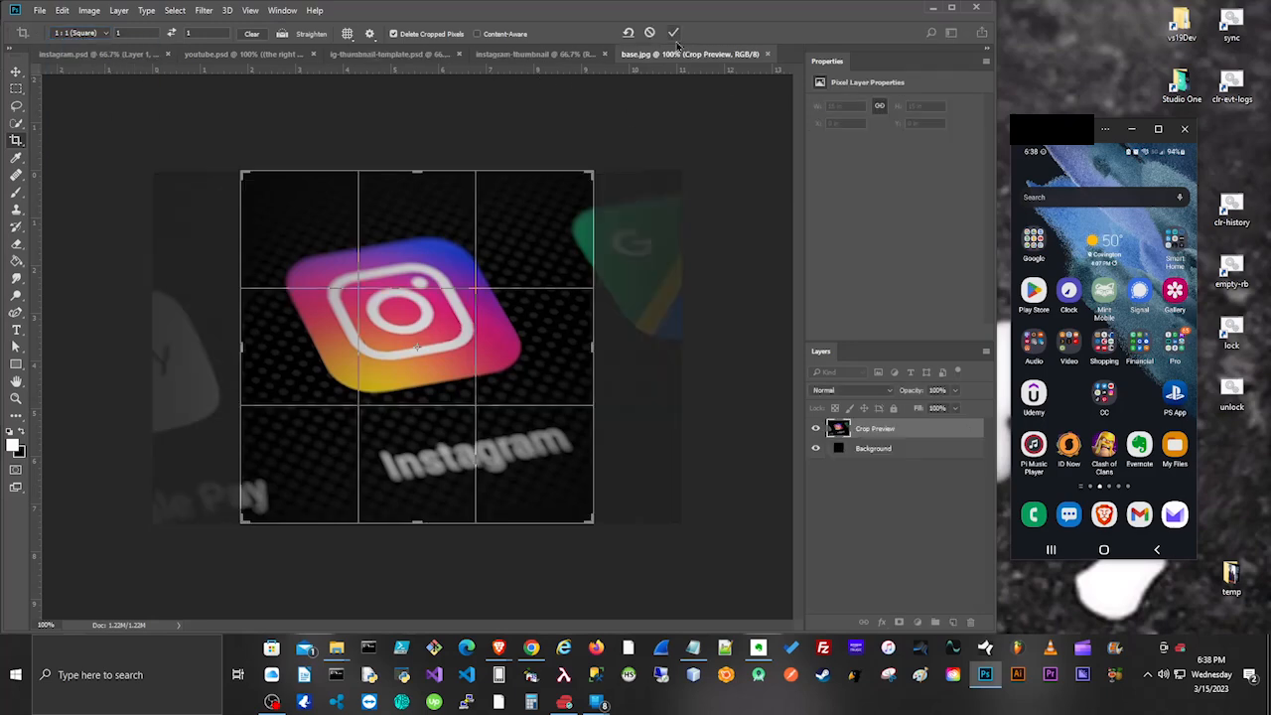
{"action": "mouse_move", "coordinate": [463, 364]}
{"action": "left_mouse_down"}
{"action": "mouse_move", "coordinate": [502, 354]}
{"action": "mouse_move", "coordinate": [439, 366]}
{"action": "left_mouse_up"}
{"action": "left_click", "coordinate": [673, 33]}
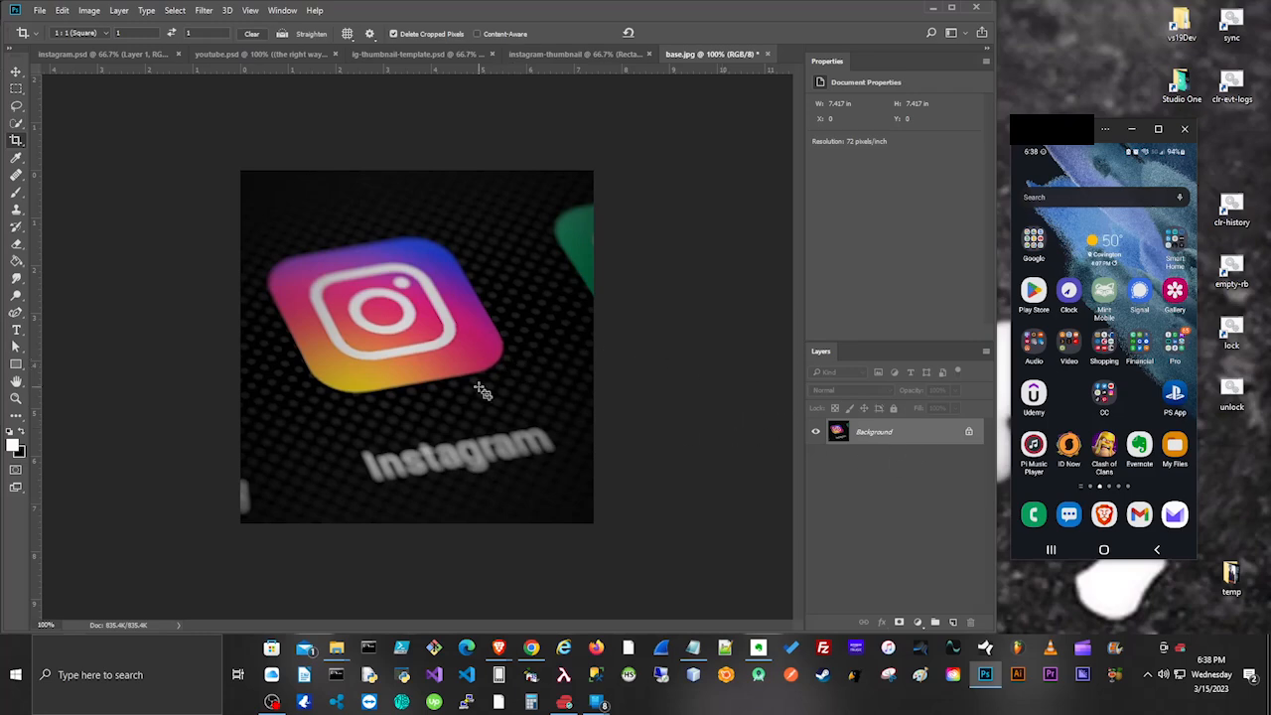
Step: Copy the entire cropped base.jpg image and paste it into the instagram-thumbnail document
{"action": "key", "text": "ctrl+a"}
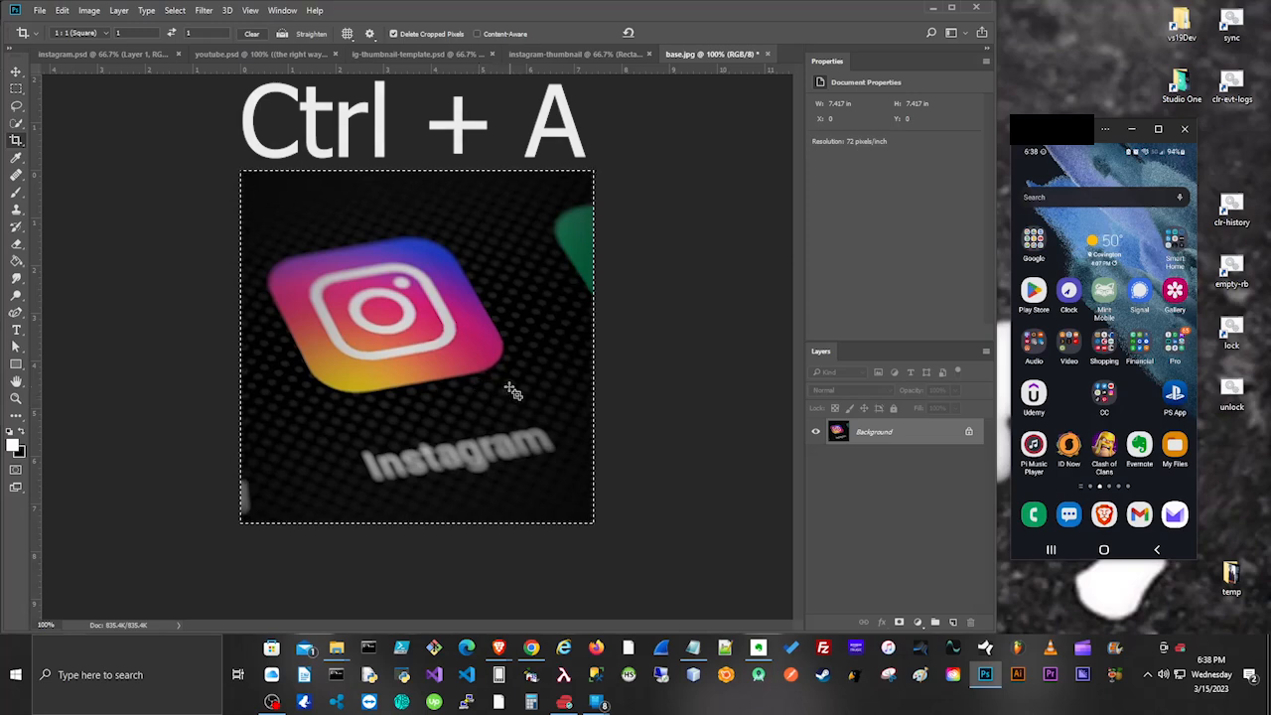
{"action": "right_click", "coordinate": [464, 314]}
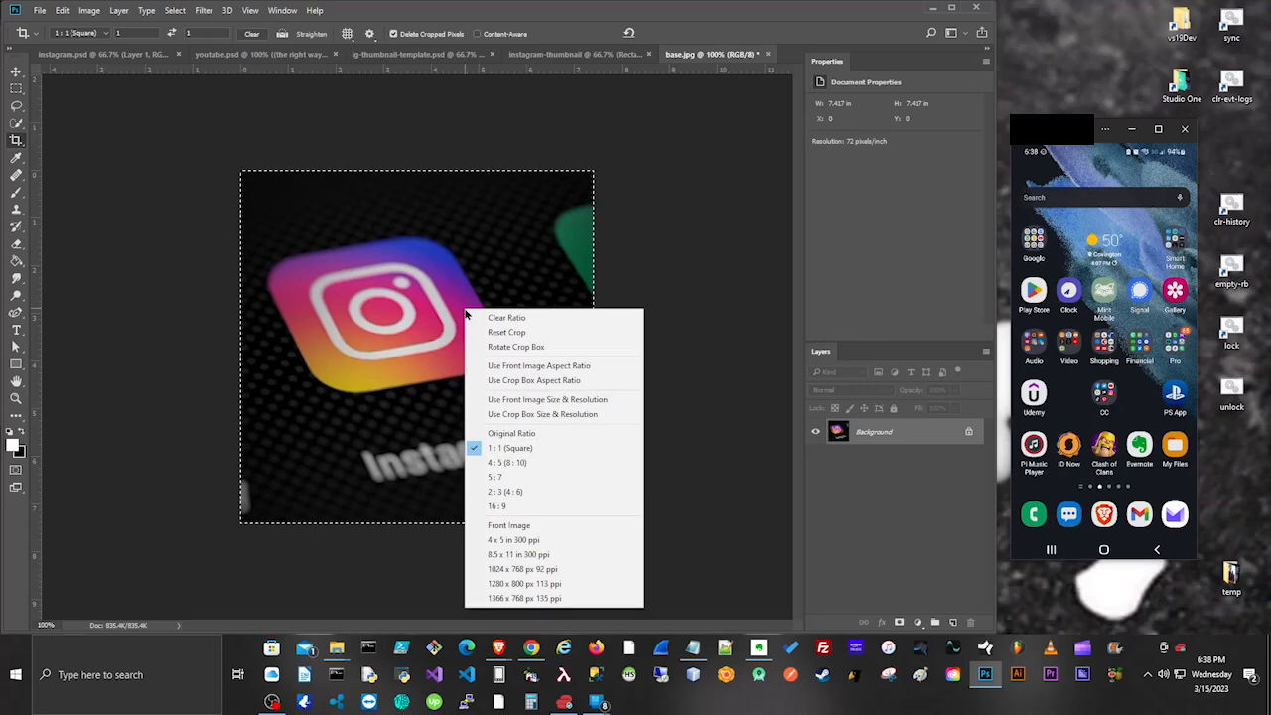
{"action": "left_click", "coordinate": [61, 10]}
{"action": "left_click", "coordinate": [62, 10]}
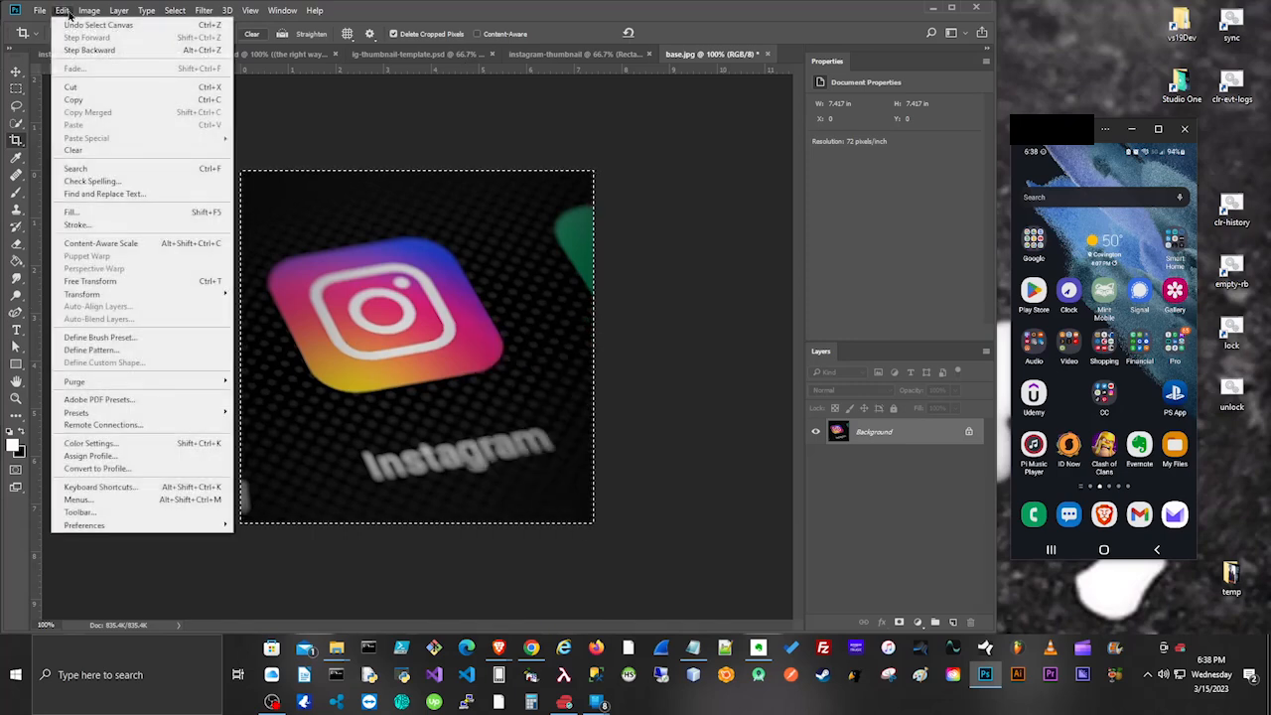
{"action": "left_click", "coordinate": [112, 100]}
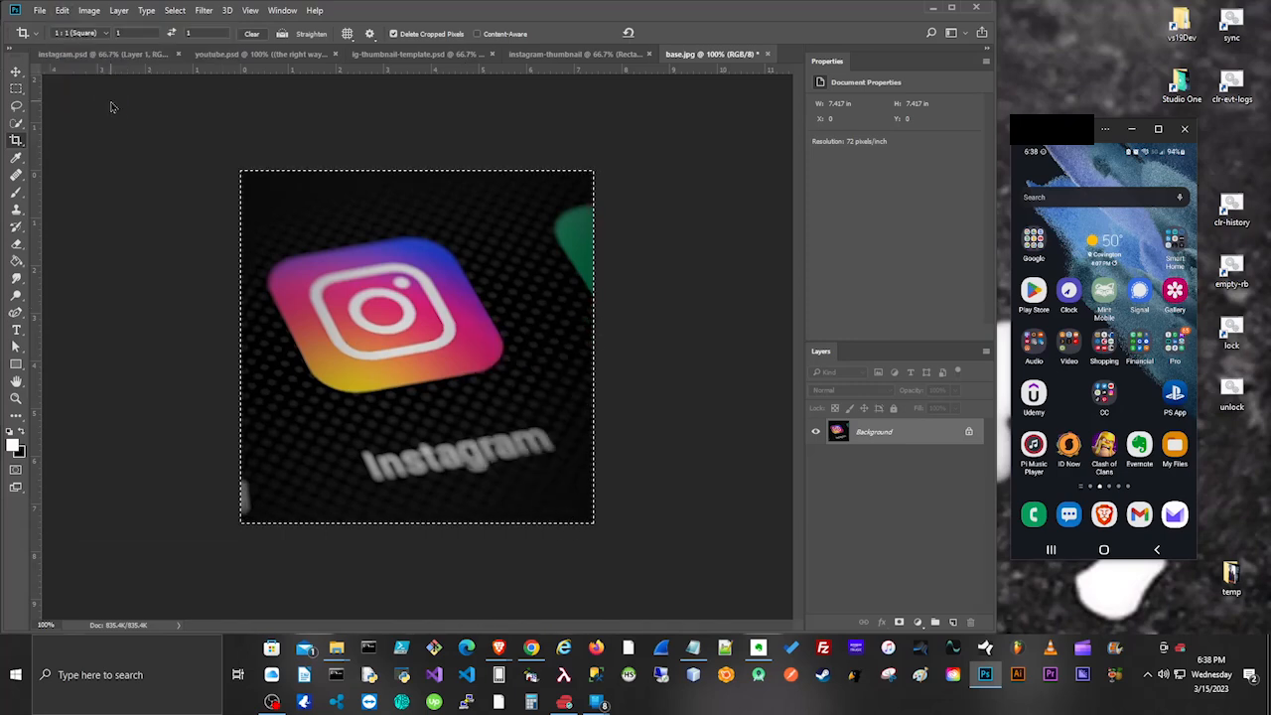
{"action": "left_click", "coordinate": [599, 57]}
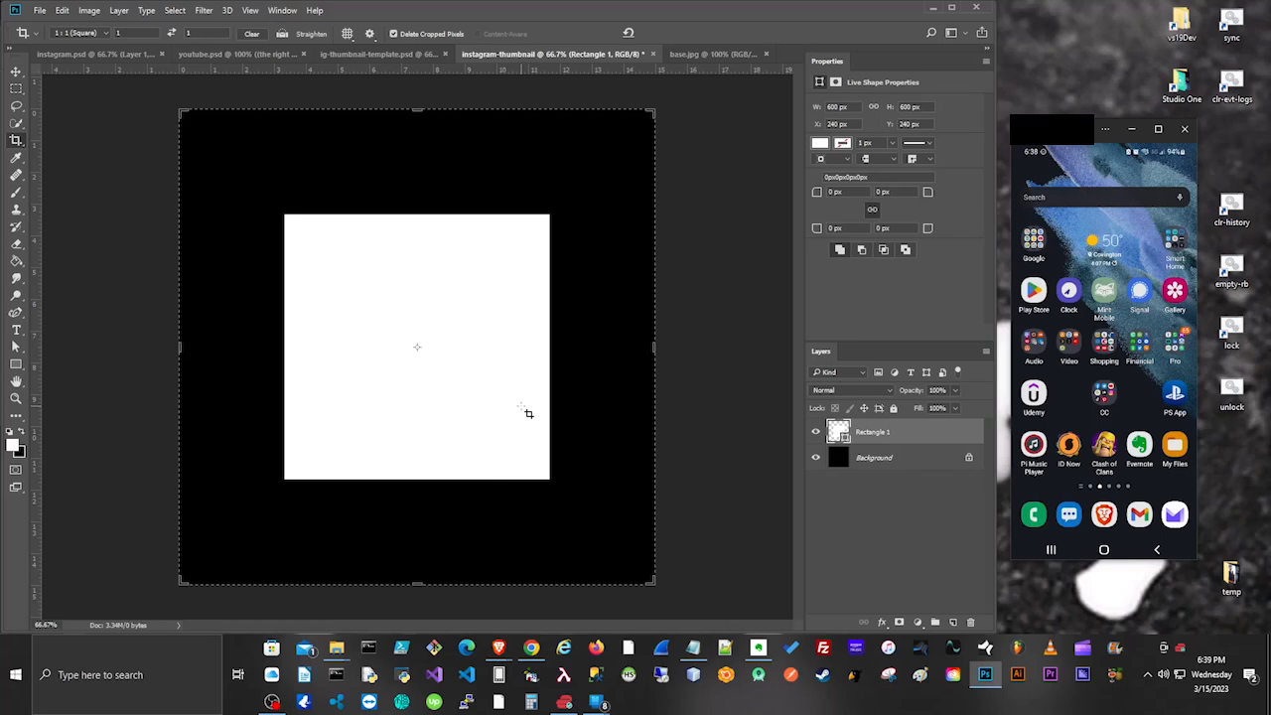
{"action": "key", "text": "ctrl+v"}
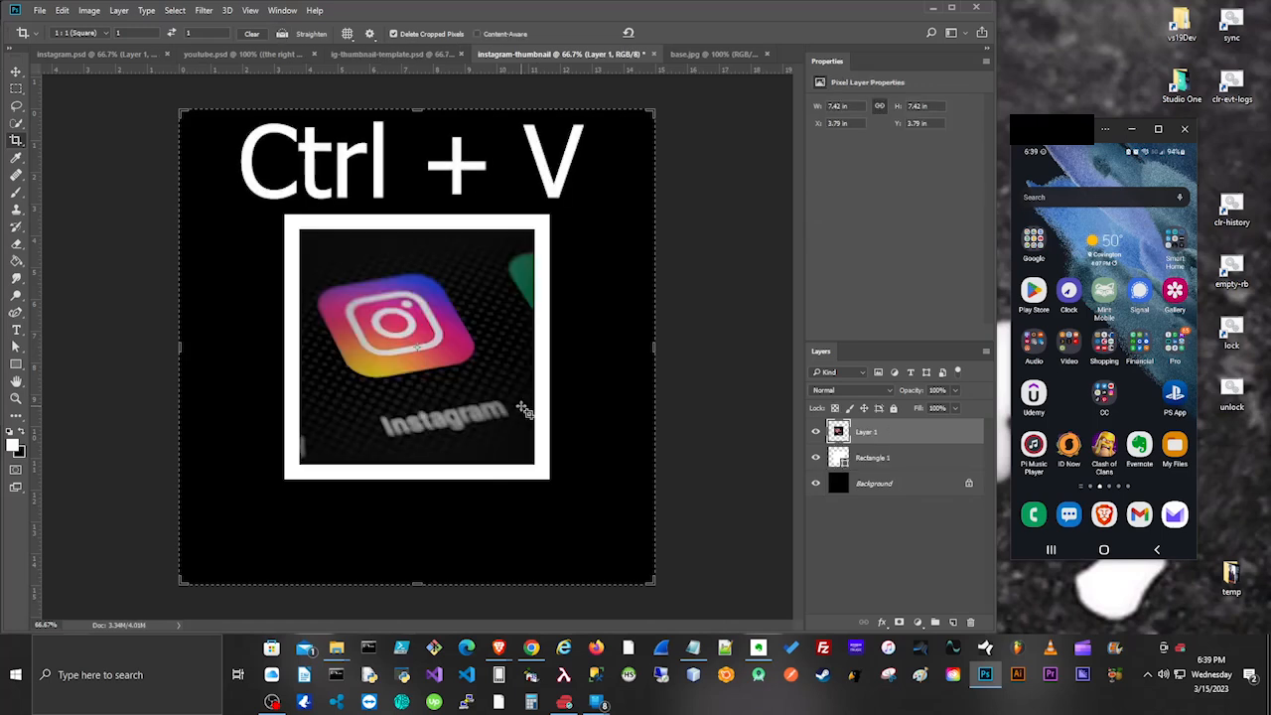
Step: Scale the pasted image proportionally to about 113.48% so it covers the white square, and marquee-select its area
{"action": "left_click", "coordinate": [16, 73]}
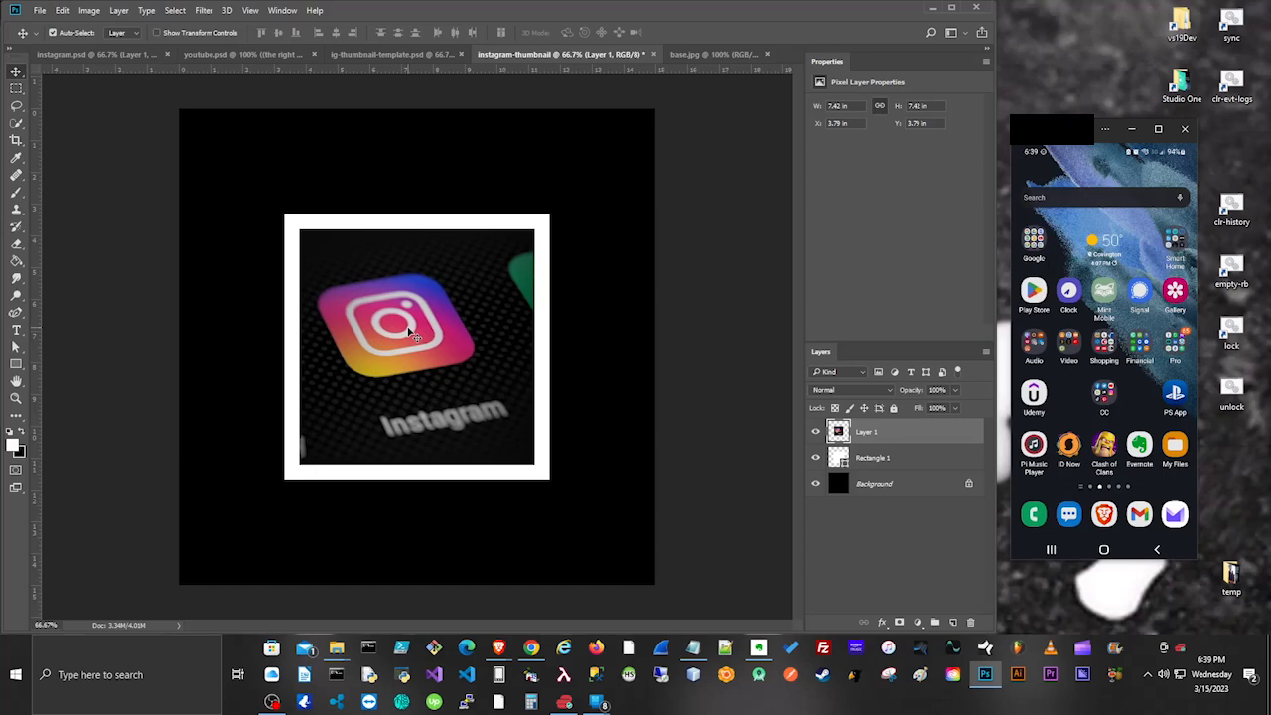
{"action": "key", "text": "ctrl+t"}
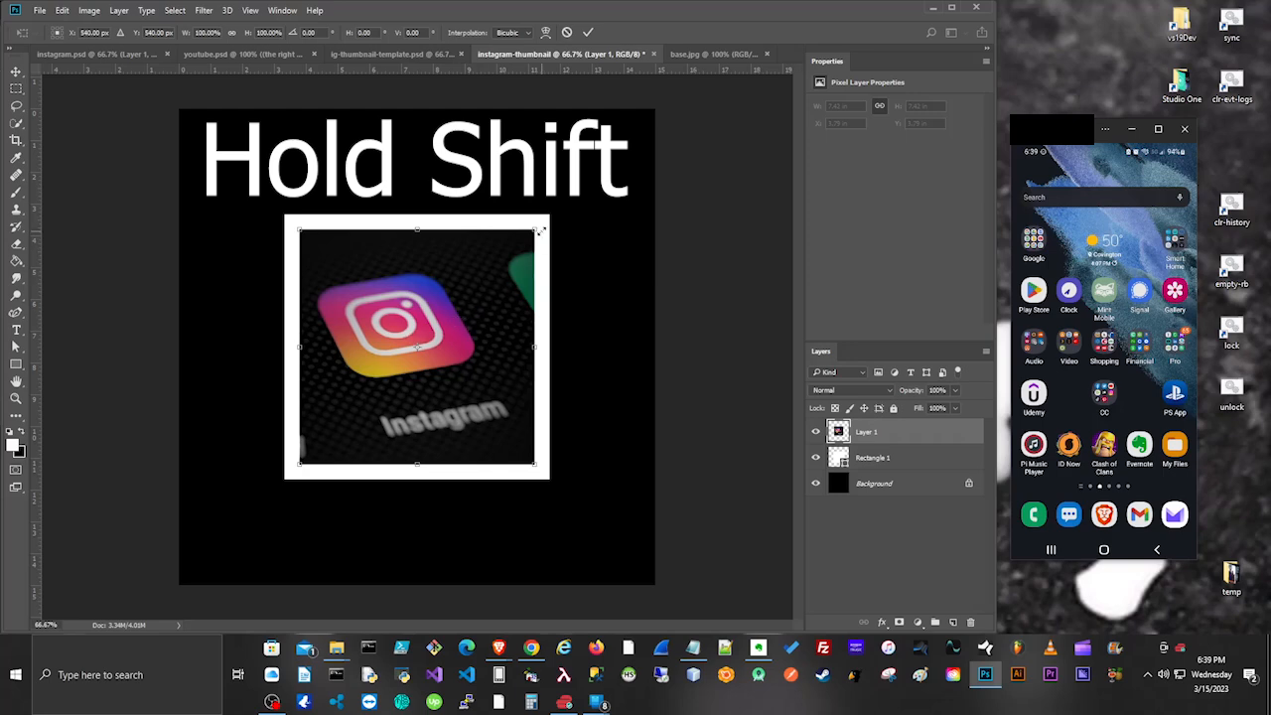
{"action": "left_click_drag", "start_coordinate": [537, 225], "coordinate": [544, 217]}
{"action": "left_click_drag", "start_coordinate": [553, 215], "coordinate": [552, 213]}
{"action": "left_click_drag", "start_coordinate": [299, 463], "coordinate": [283, 481]}
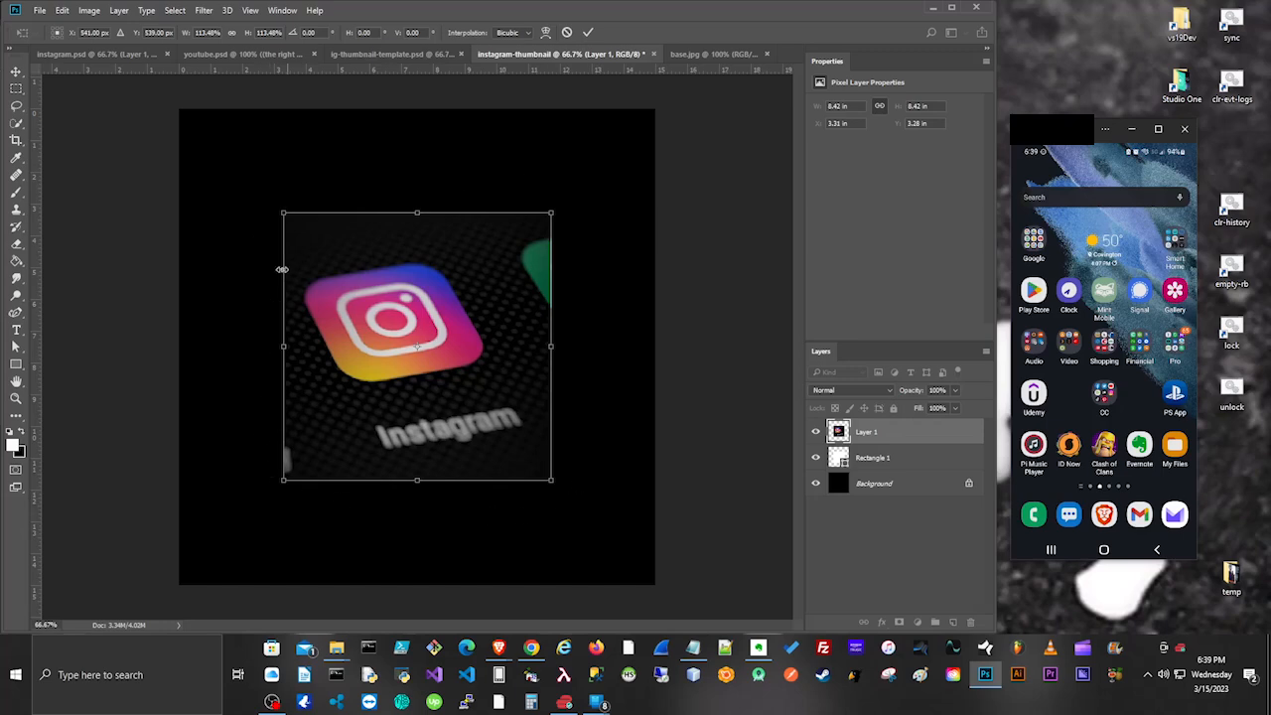
{"action": "key", "text": "Return"}
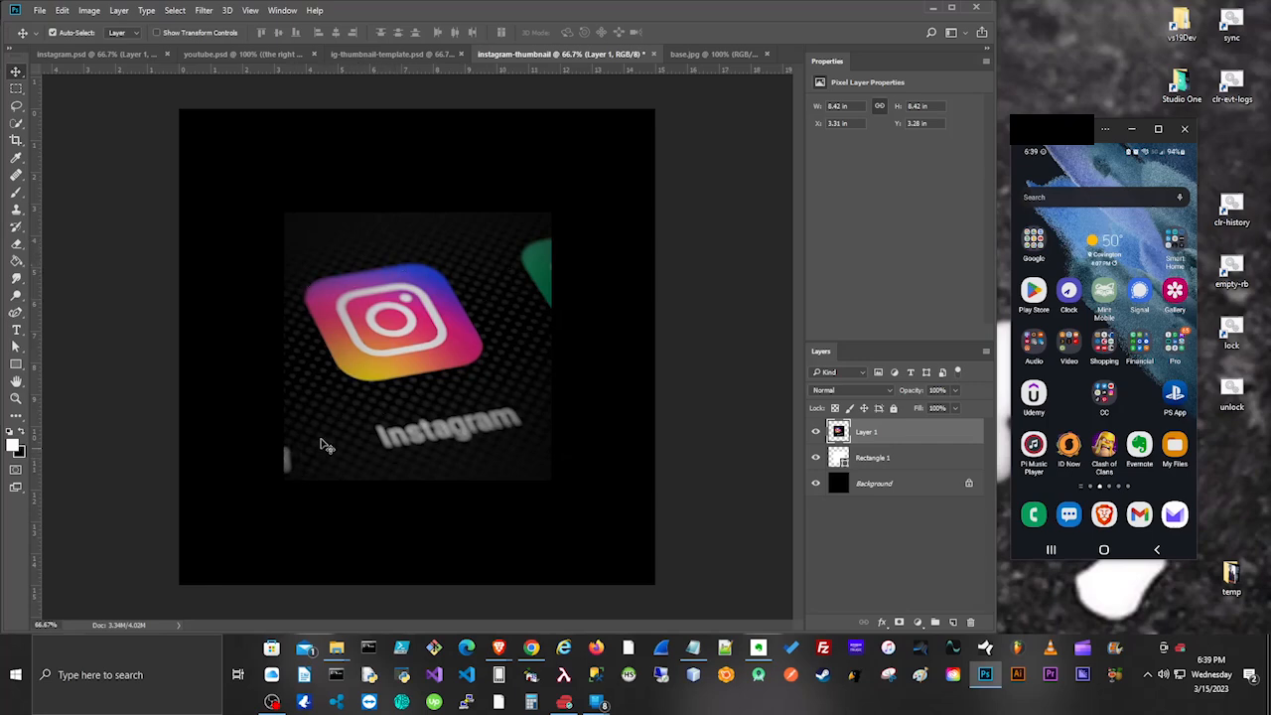
{"action": "key", "text": "m"}
{"action": "left_click_drag", "start_coordinate": [284, 212], "coordinate": [551, 479]}
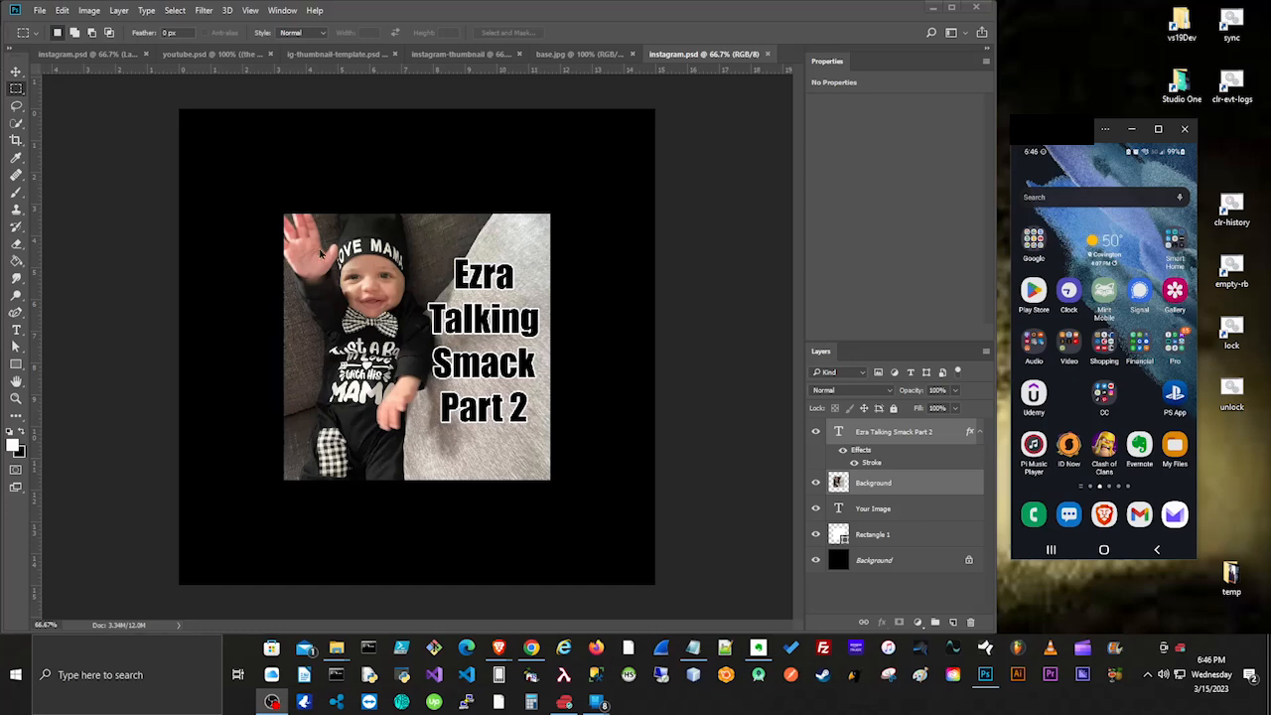
{"action": "left_click", "coordinate": [40, 11]}
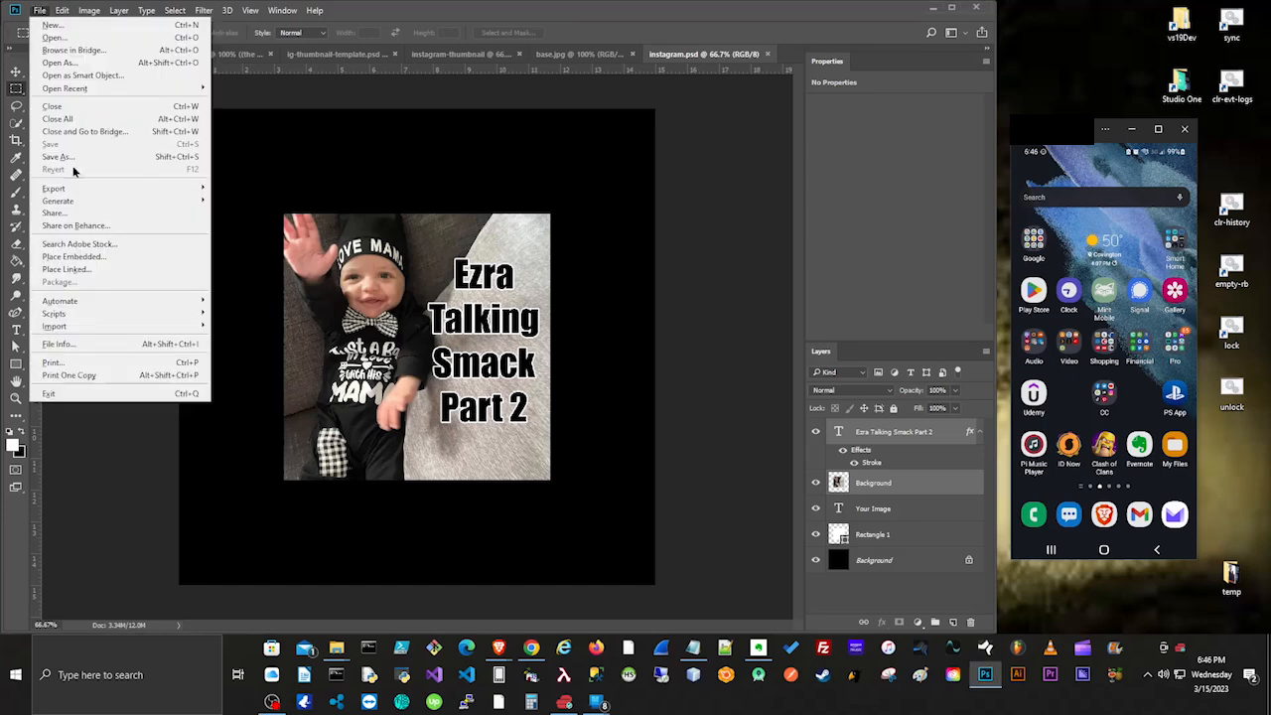
{"action": "mouse_move", "coordinate": [113, 190]}
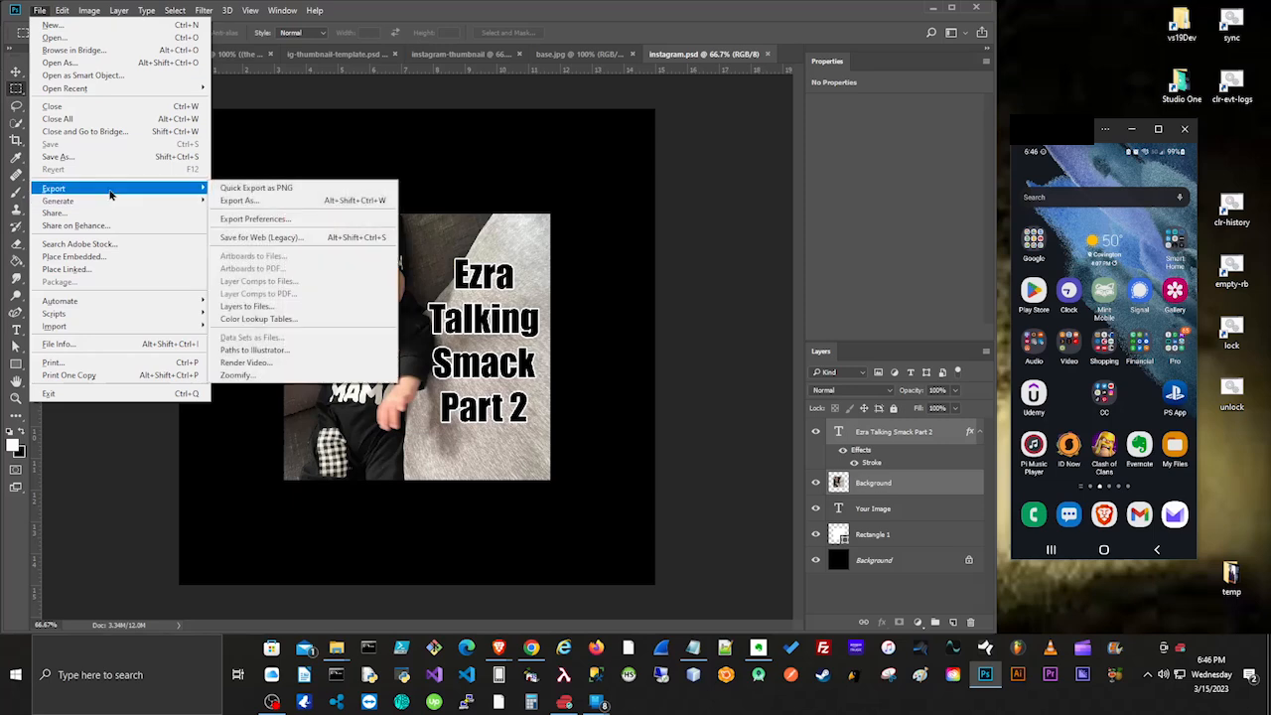
{"action": "left_click", "coordinate": [256, 187]}
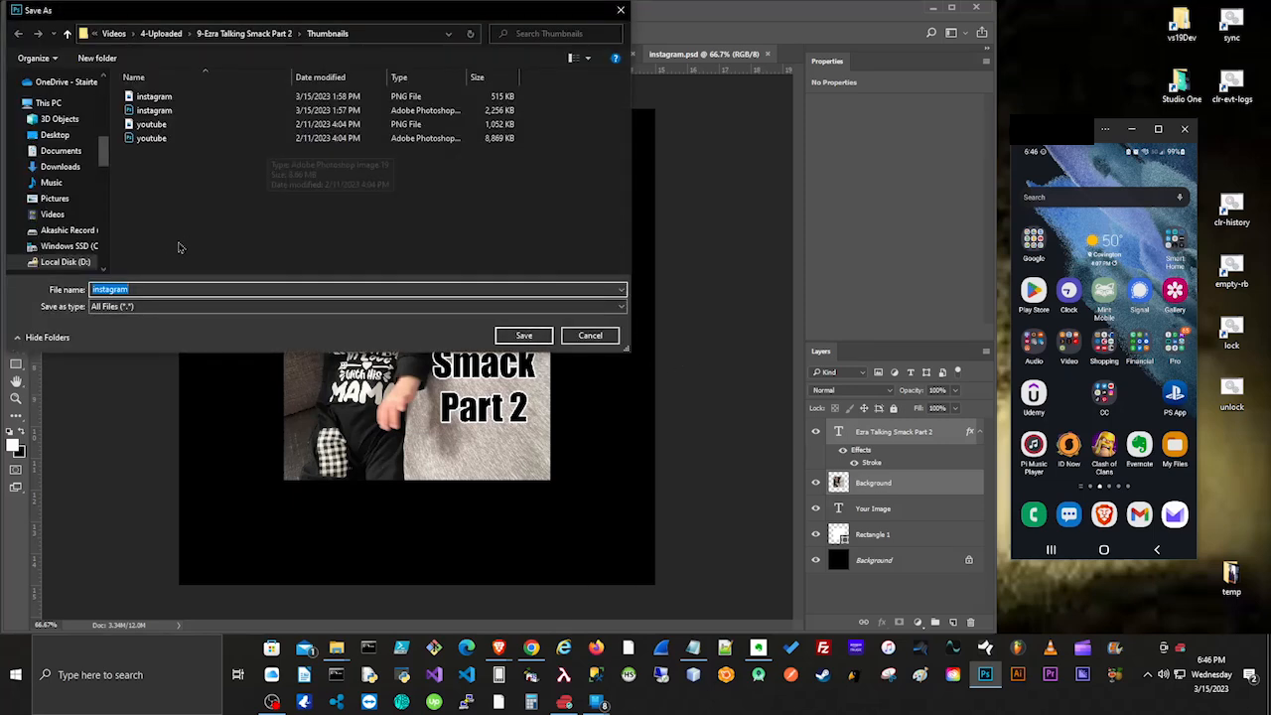
{"action": "left_click", "coordinate": [590, 336]}
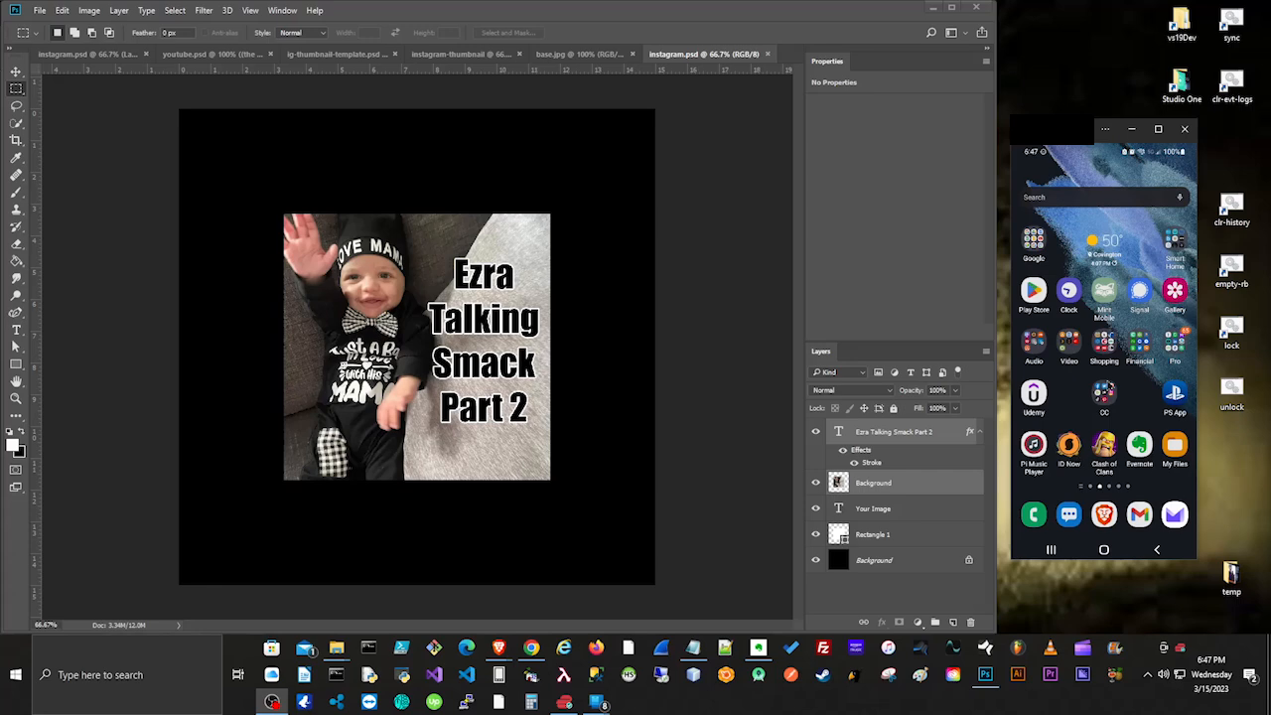
Step: Switch to the Instagram app on the mirrored phone and open the newest post from the profile's grid
{"action": "left_click", "coordinate": [1105, 397]}
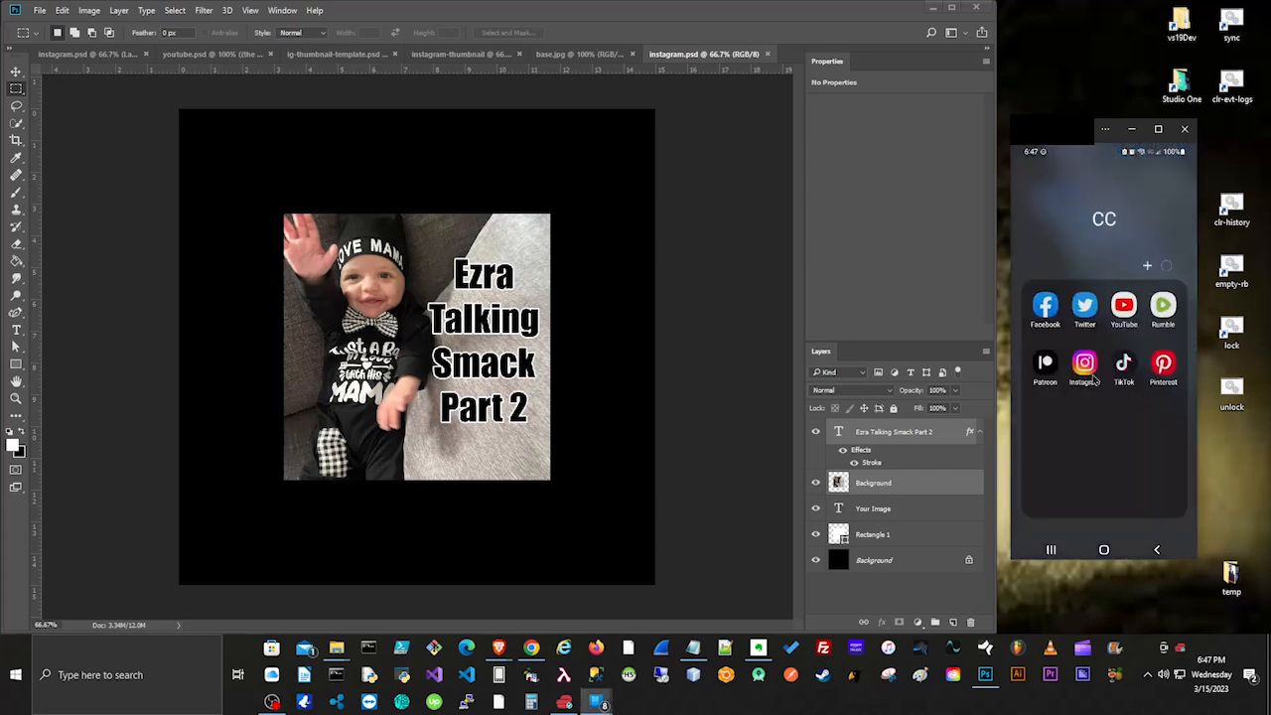
{"action": "left_click", "coordinate": [1084, 365]}
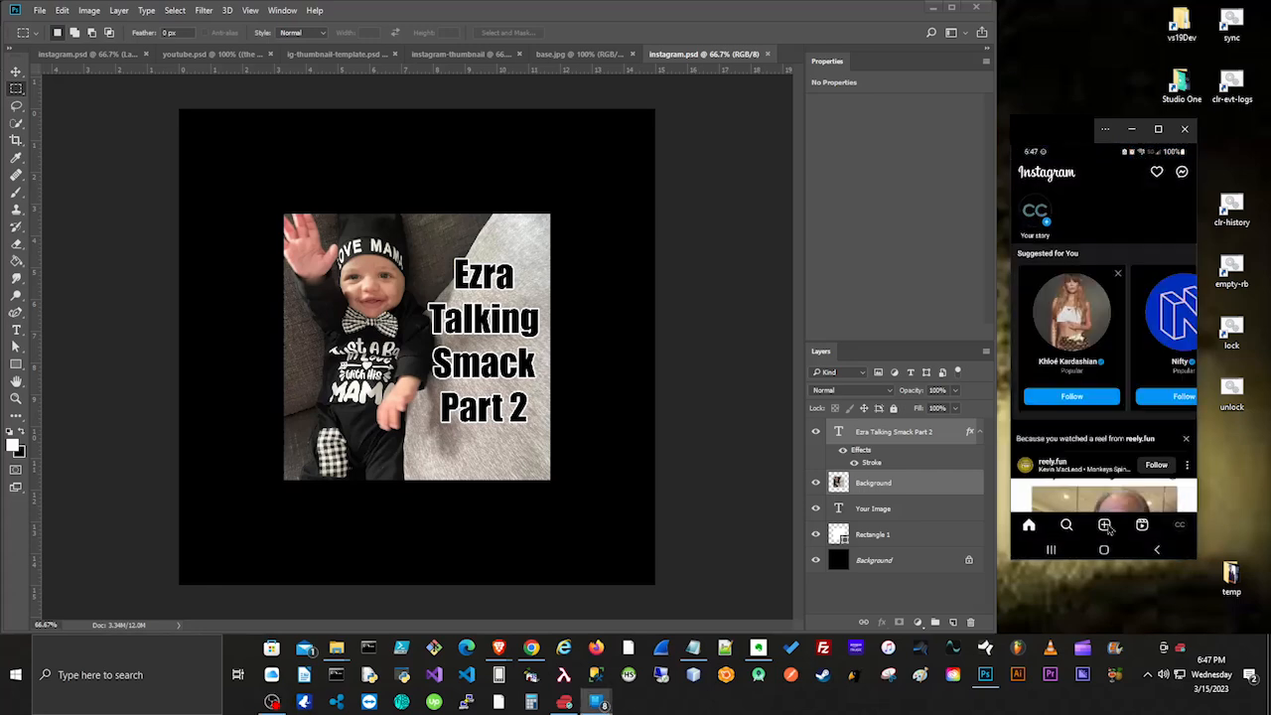
{"action": "left_click", "coordinate": [1105, 525]}
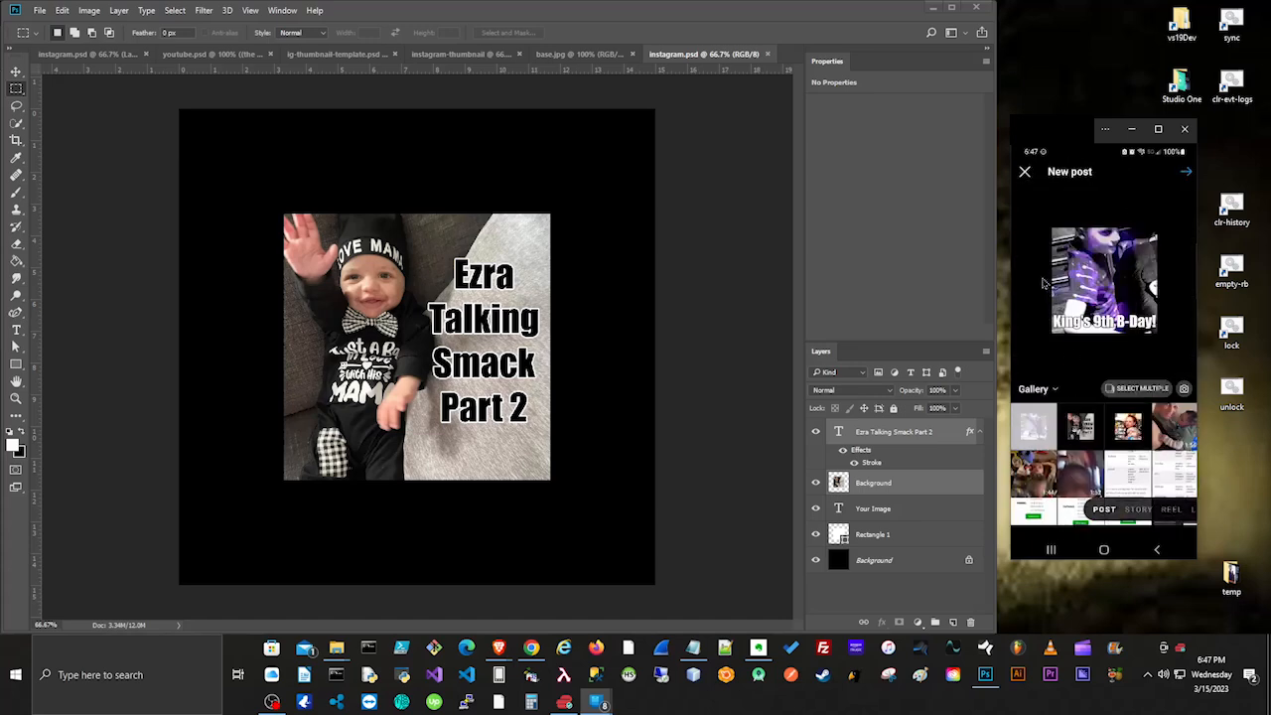
{"action": "left_click", "coordinate": [1024, 173]}
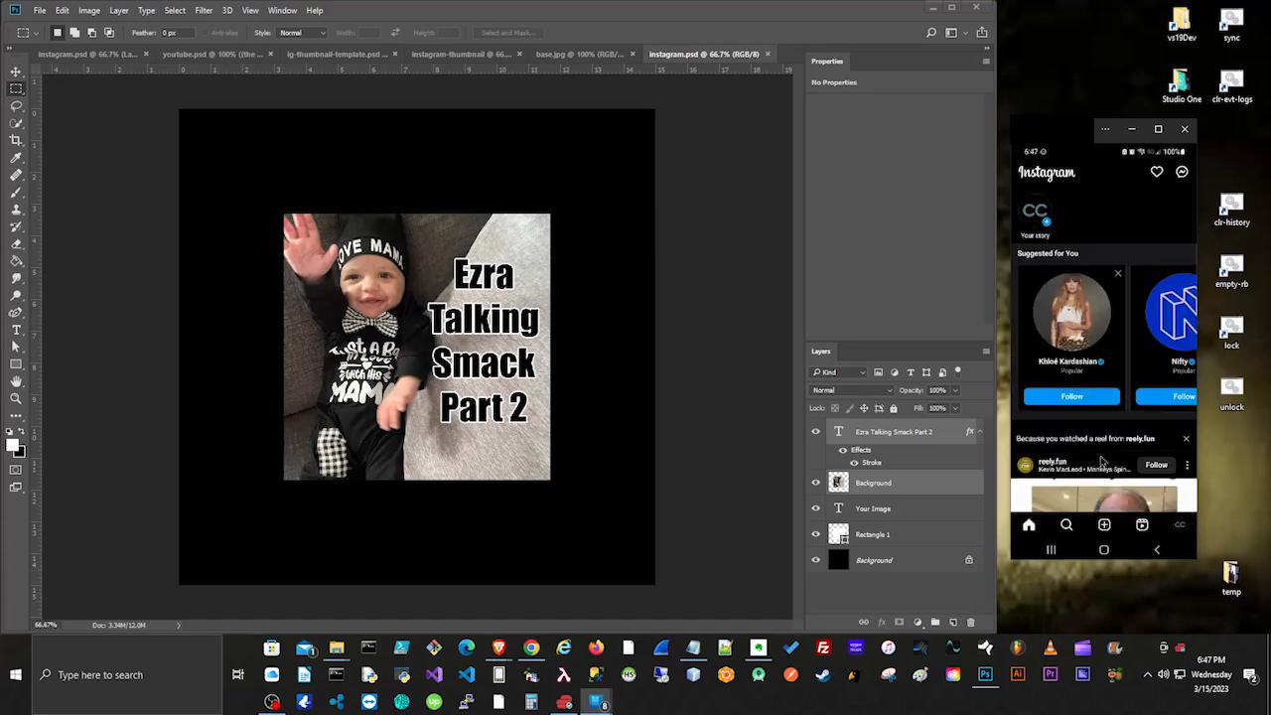
{"action": "left_click", "coordinate": [1181, 526]}
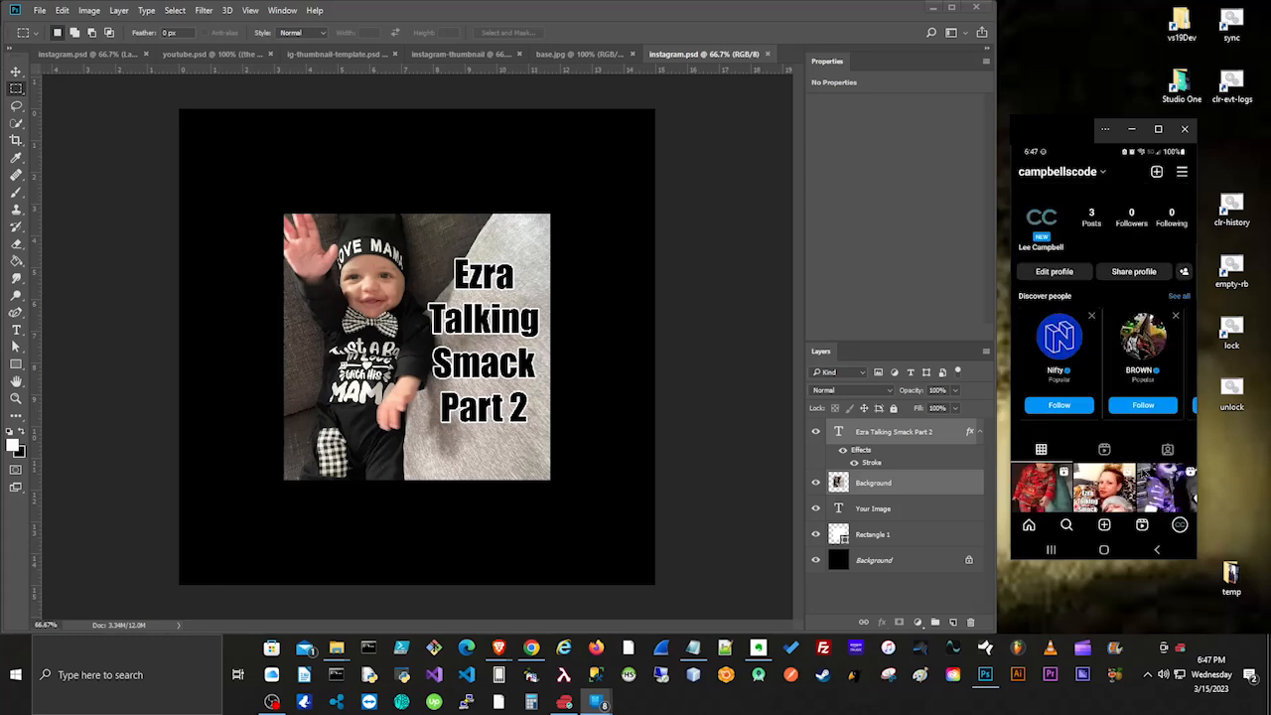
{"action": "scroll", "coordinate": [1145, 475], "scroll_direction": "down", "scroll_amount": 2}
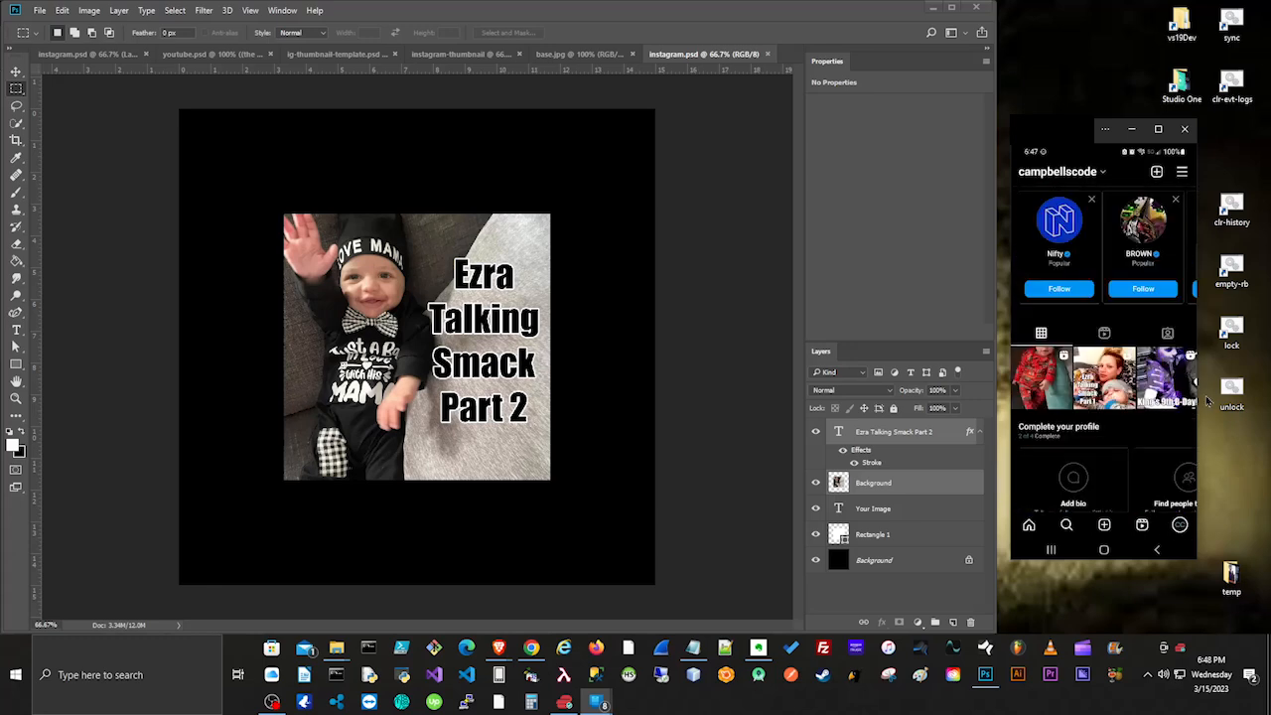
{"action": "left_click", "coordinate": [1044, 383]}
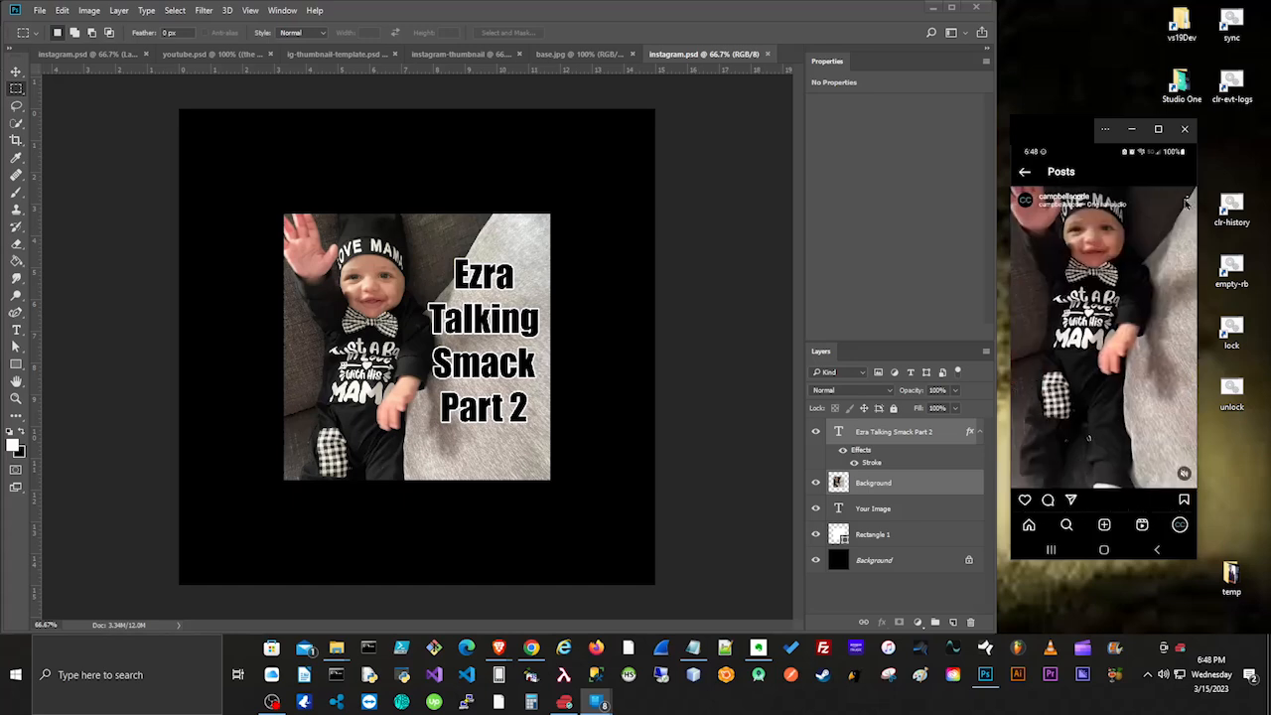
Step: Replace the post's cover with the "Talking Smack Part 2" thumbnail from the device gallery and save the edited post
{"action": "left_click", "coordinate": [1188, 203]}
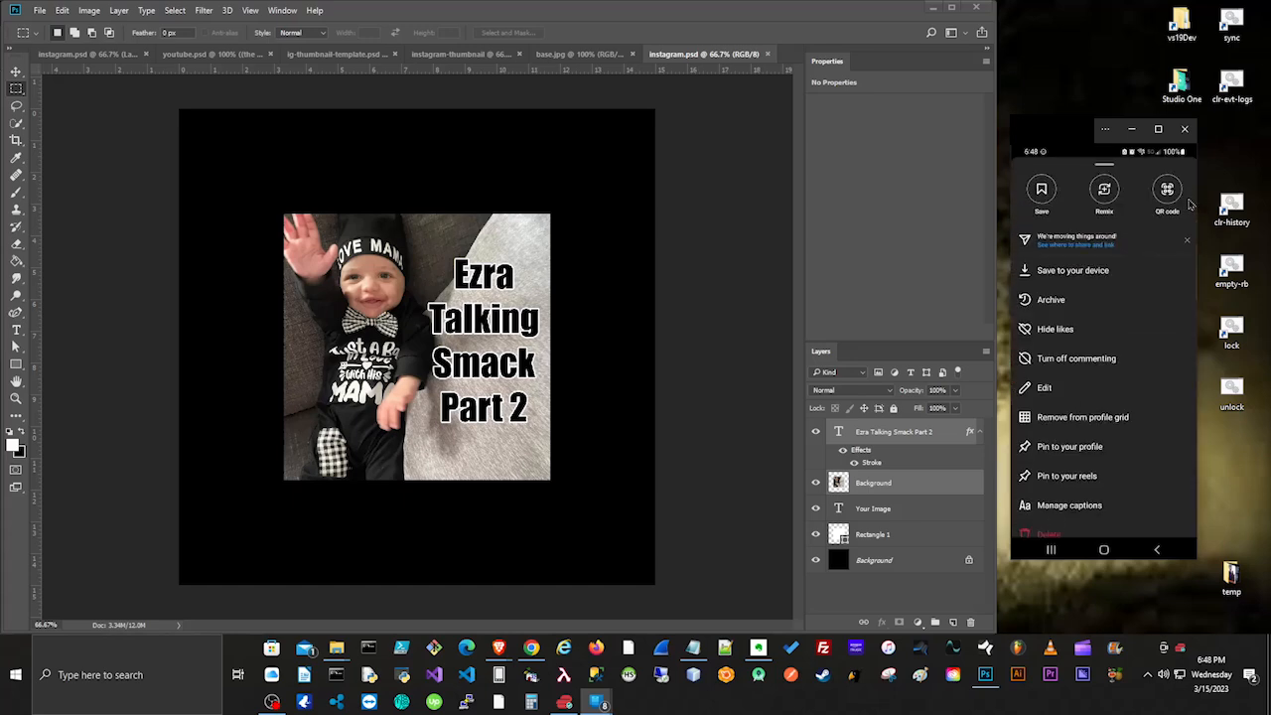
{"action": "left_click", "coordinate": [1047, 393]}
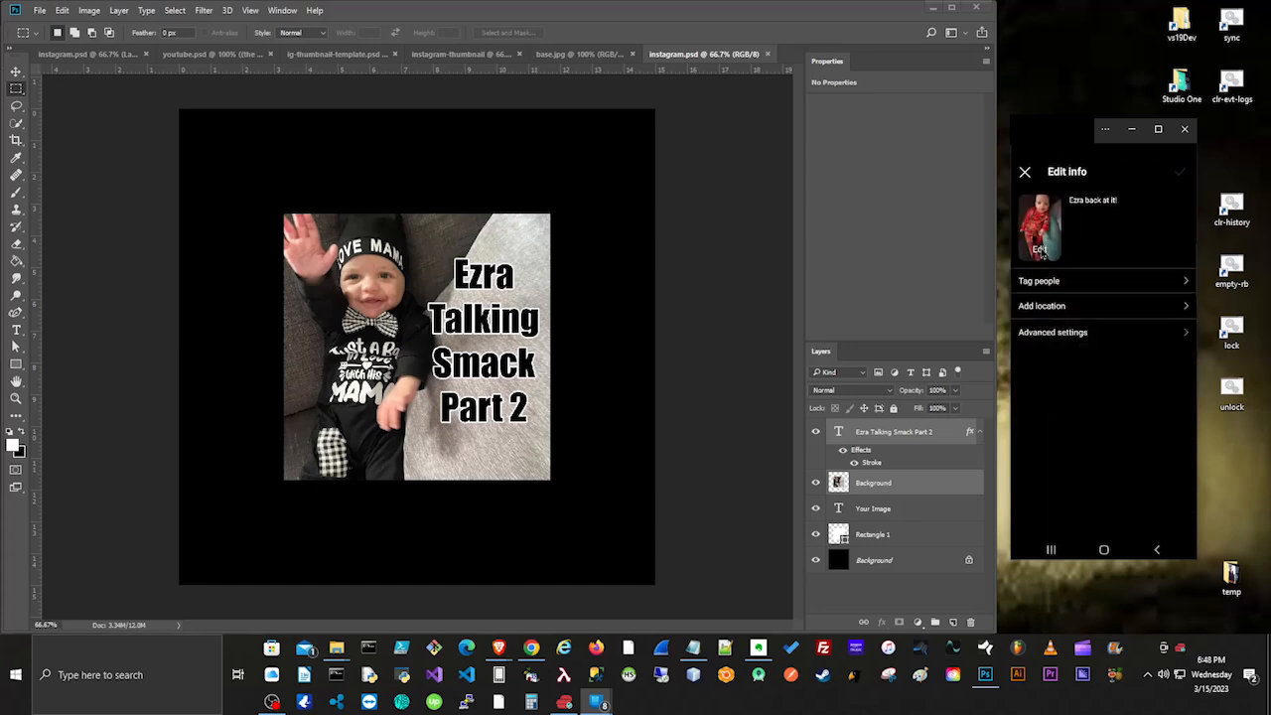
{"action": "left_click", "coordinate": [1040, 250]}
{"action": "left_click", "coordinate": [1103, 522]}
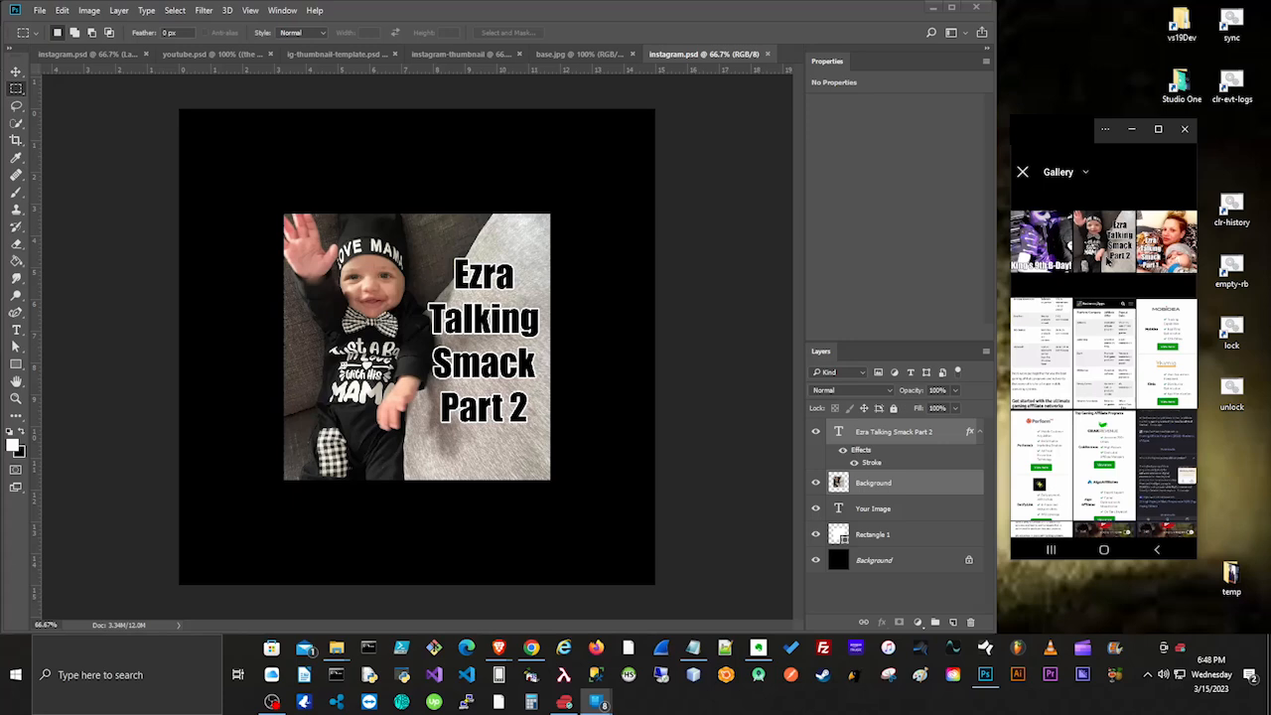
{"action": "left_click", "coordinate": [1107, 258]}
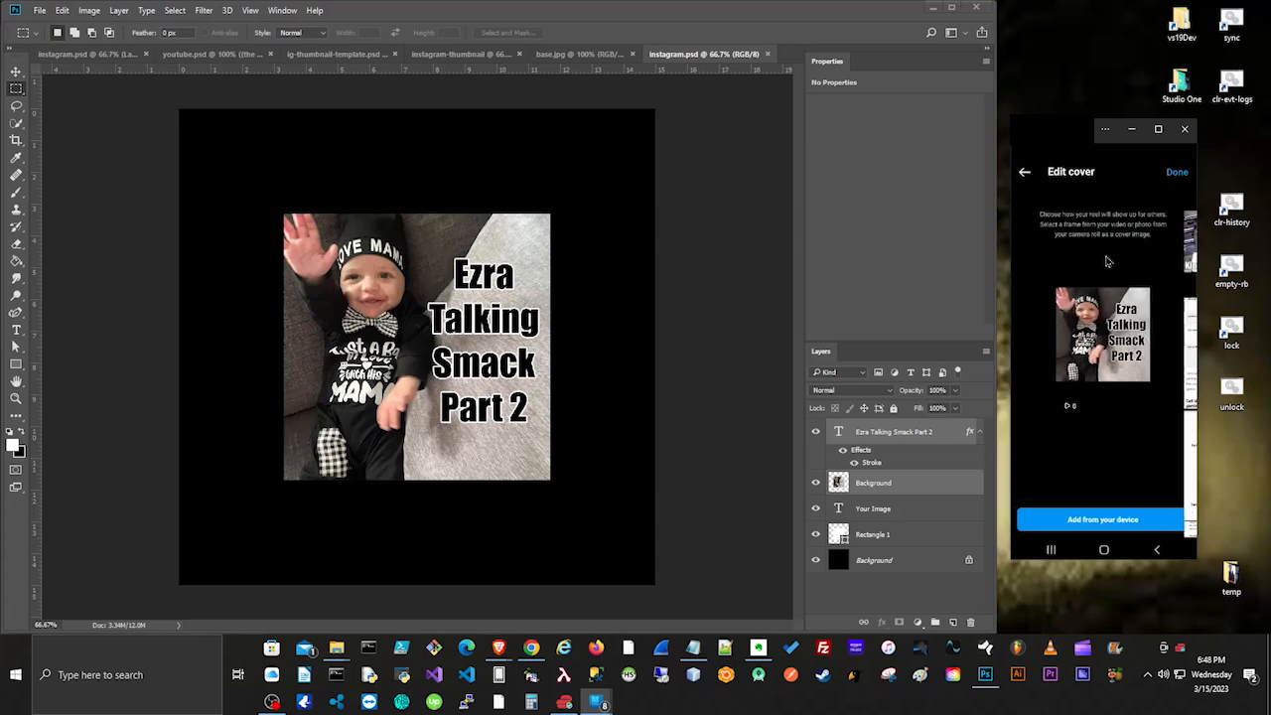
{"action": "left_click", "coordinate": [1178, 174]}
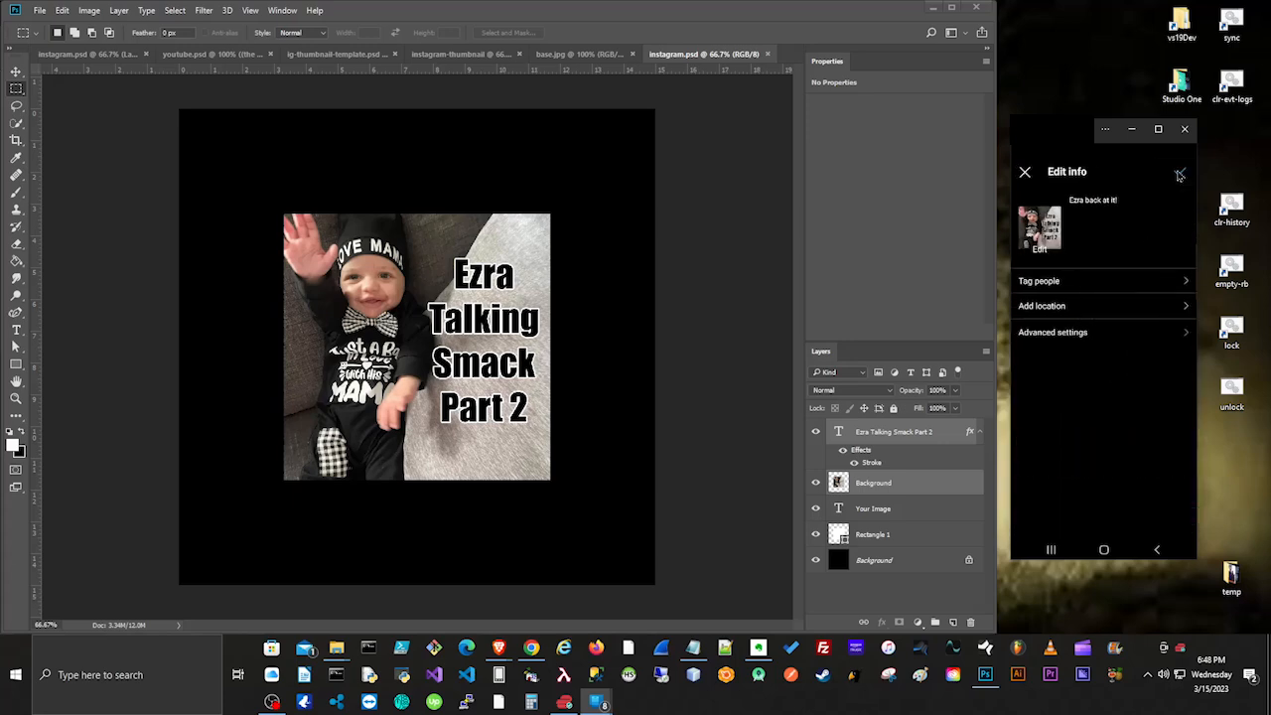
{"action": "left_click", "coordinate": [1178, 173]}
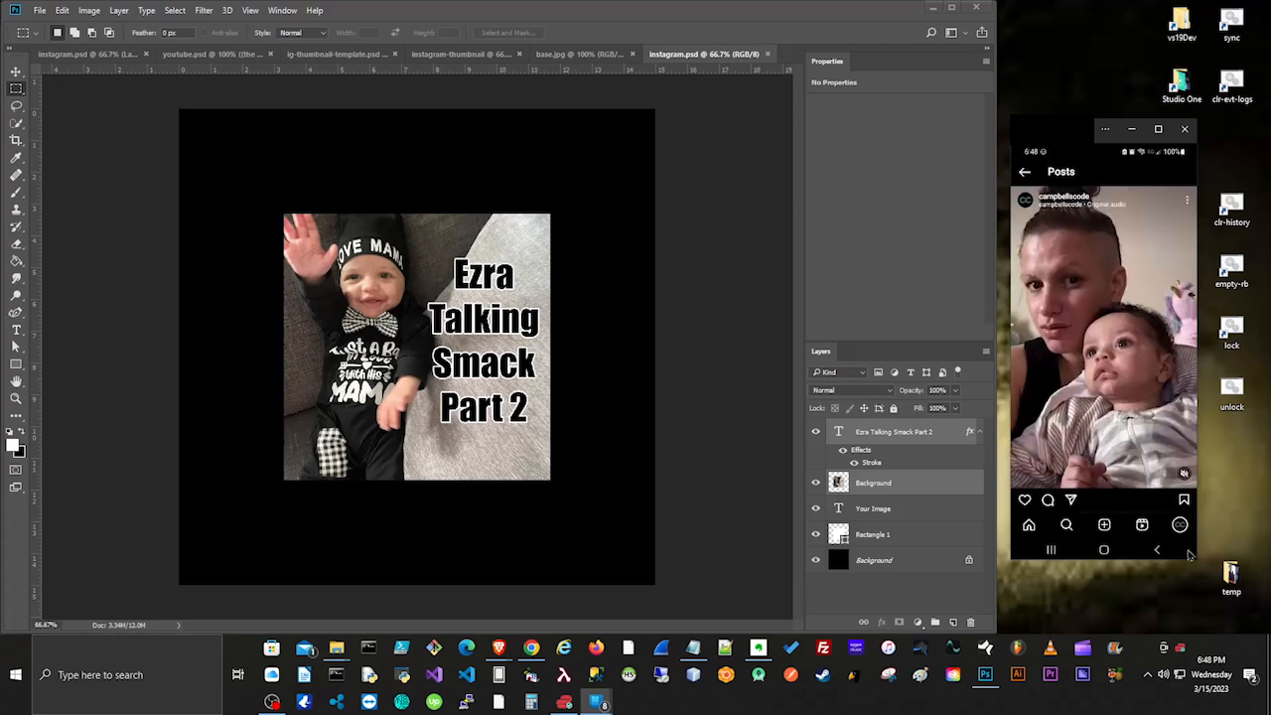
Step: Check the profile's post covers in the phone app and on the Instagram website in the Brave browser
{"action": "left_click", "coordinate": [1181, 525]}
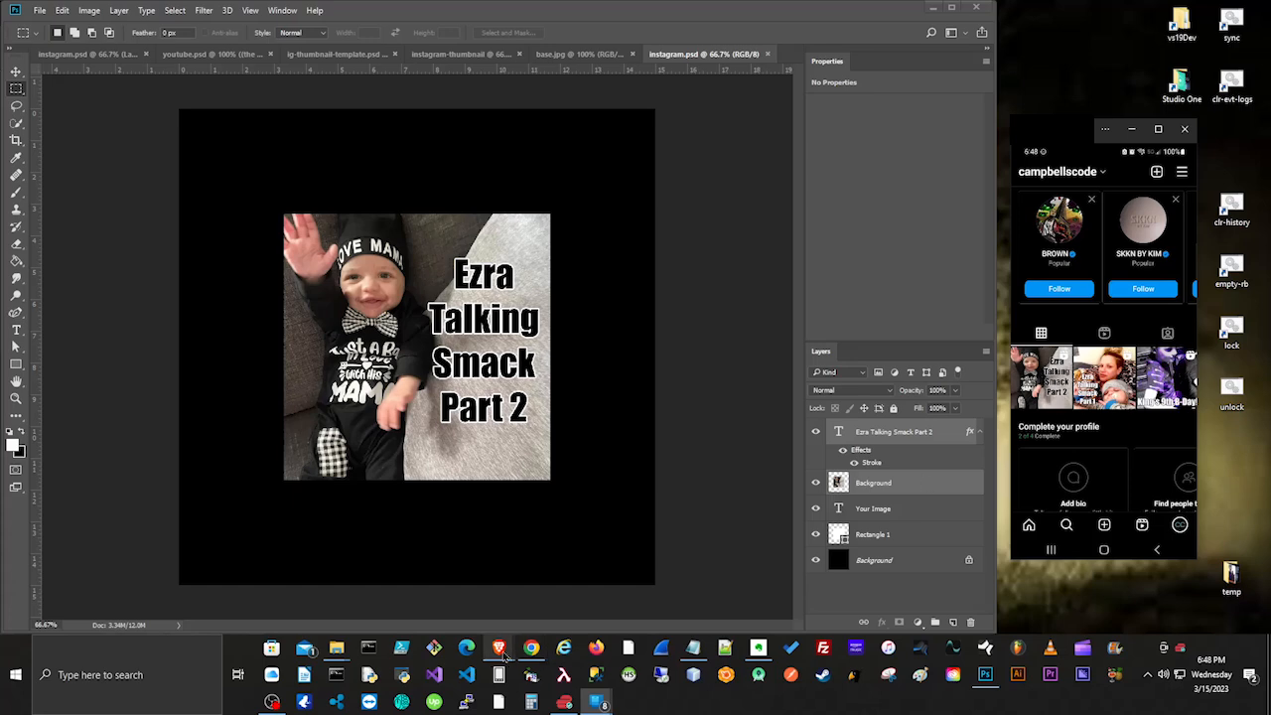
{"action": "mouse_move", "coordinate": [502, 650]}
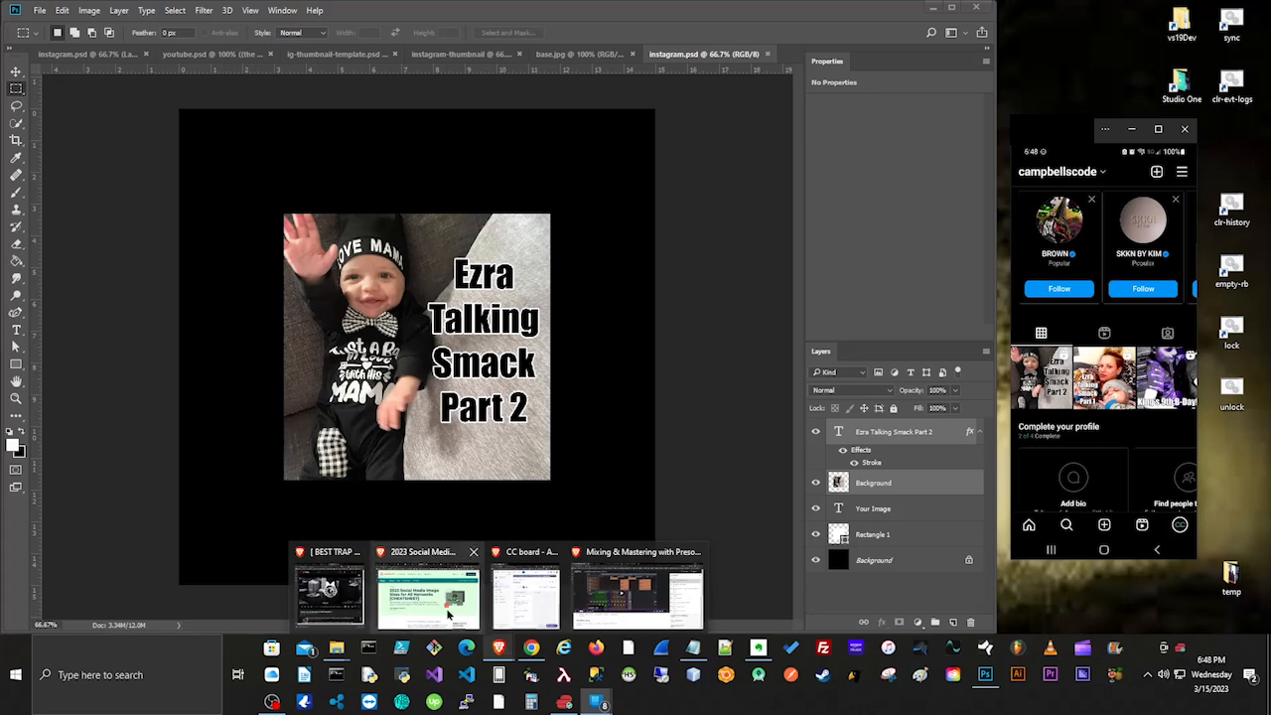
{"action": "left_click", "coordinate": [467, 615]}
{"action": "left_click", "coordinate": [390, 18]}
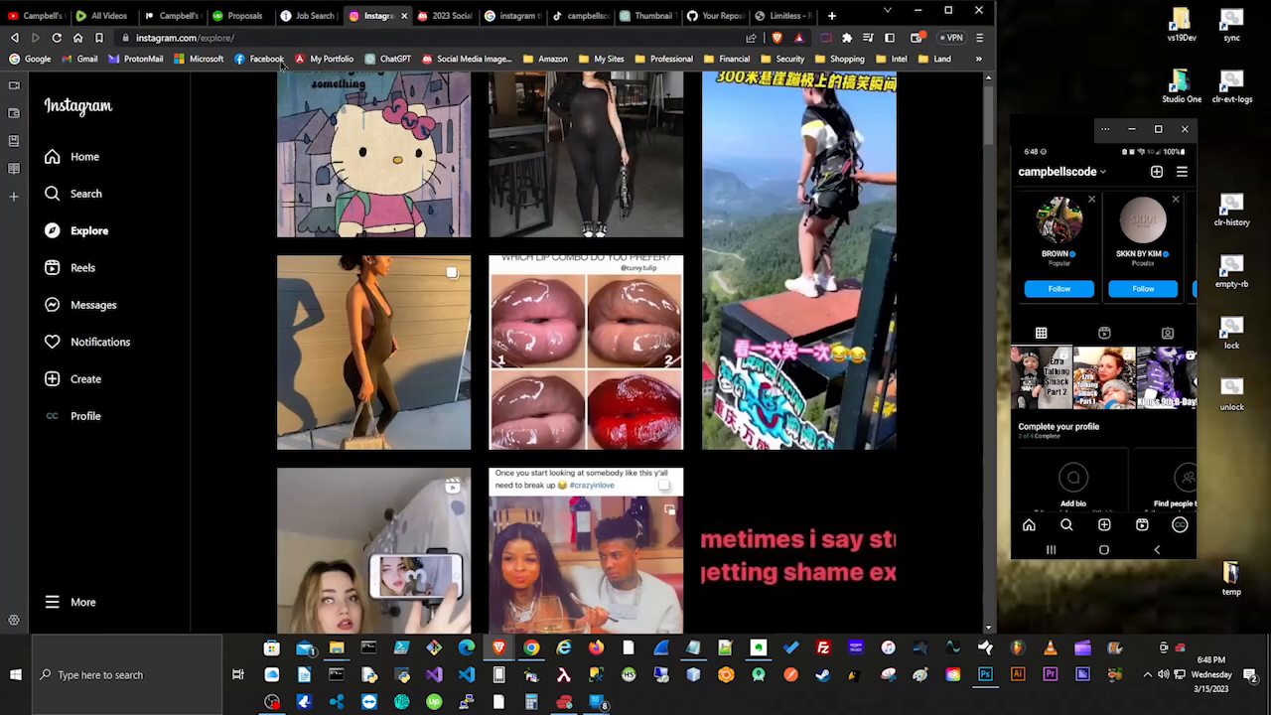
{"action": "left_click", "coordinate": [105, 424]}
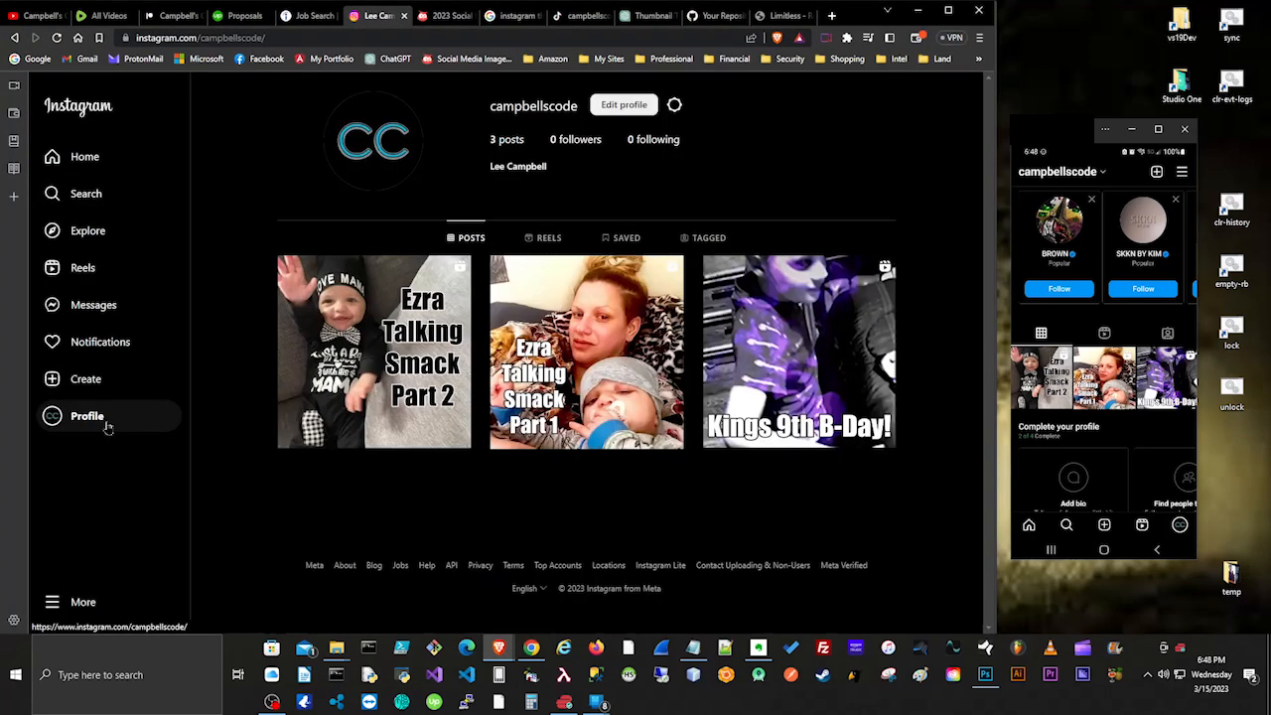